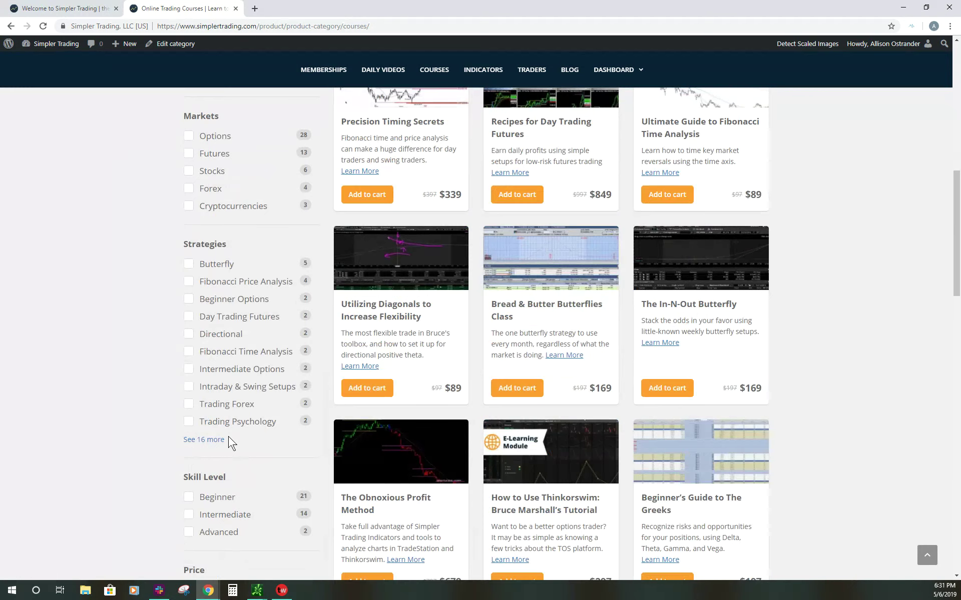
- Filter the courses to the Butterfly strategy, then remove that filter
left_click(189, 265)
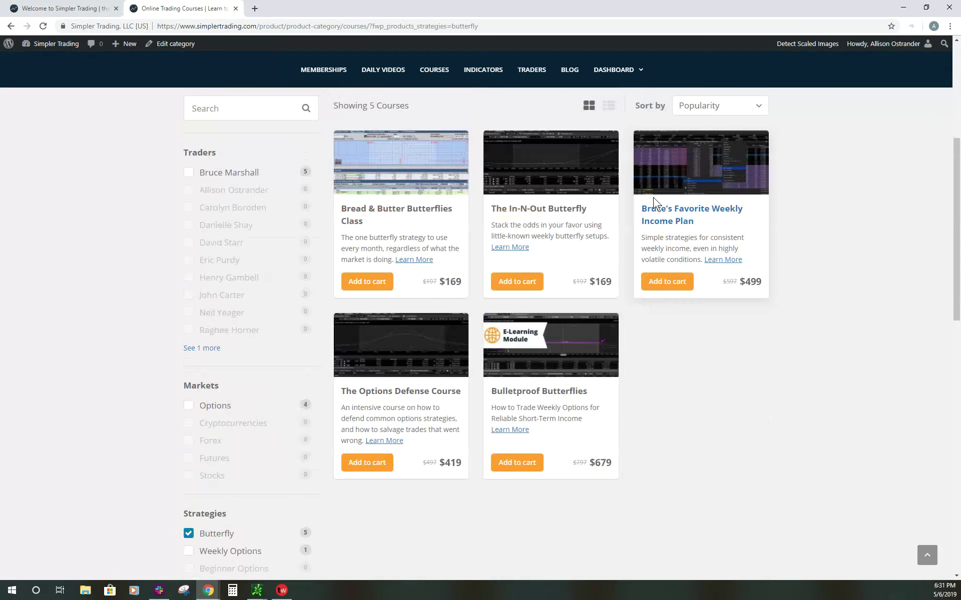
scroll(454, 417, "down", 2)
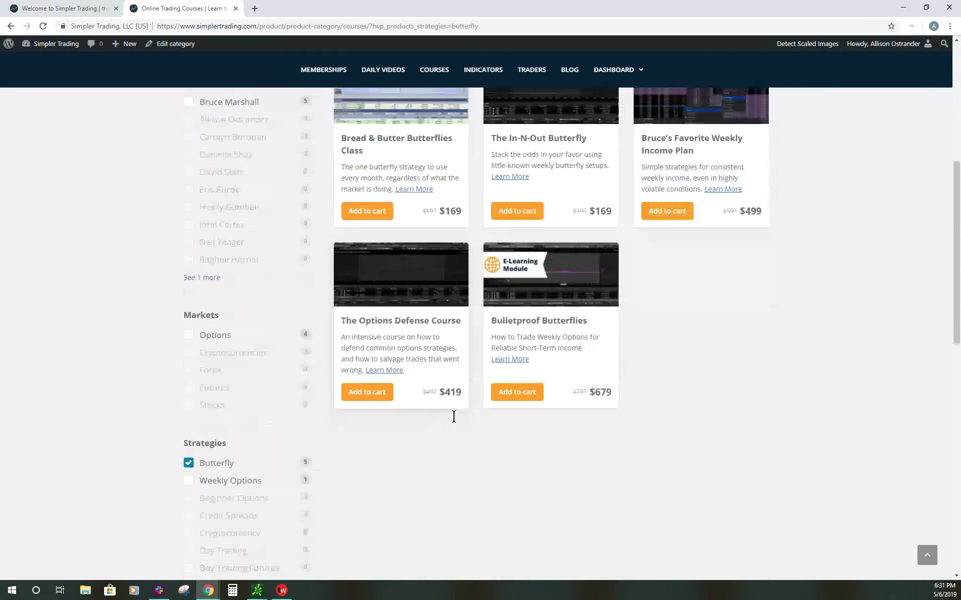
scroll(454, 417, "down", 4)
left_click(189, 235)
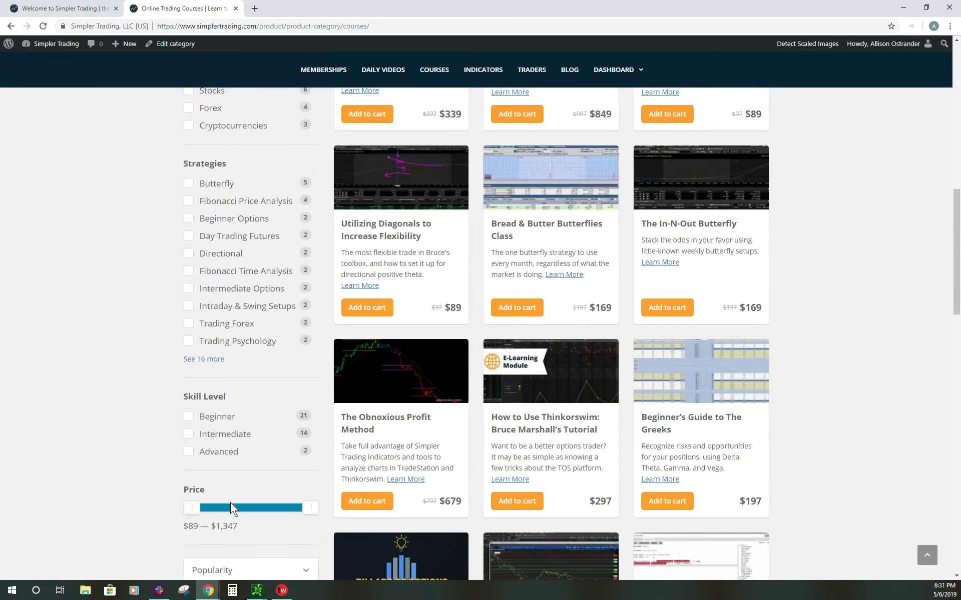
- Sort the course list by price, highest first
scroll(154, 491, "down", 3)
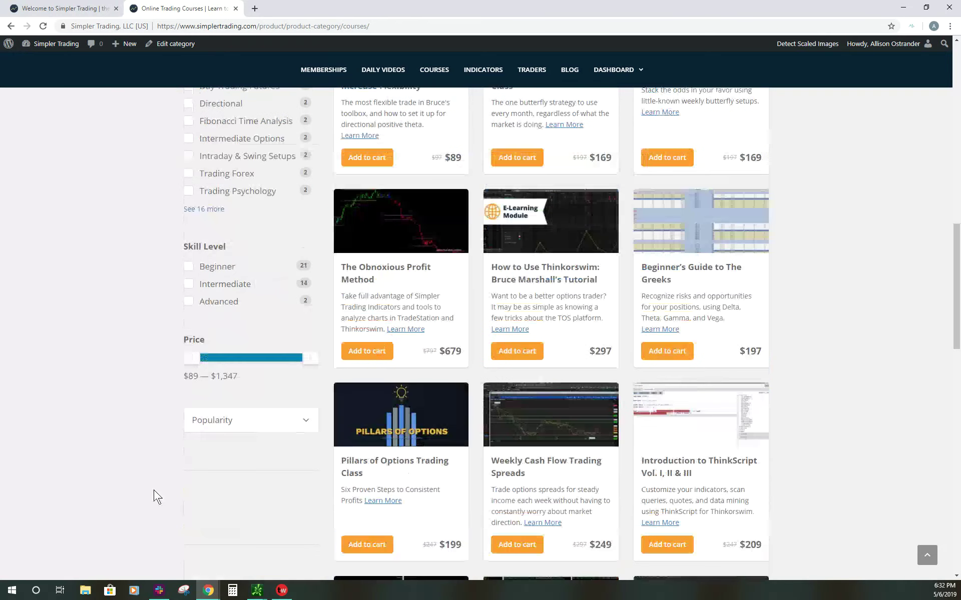
scroll(154, 491, "up", 5)
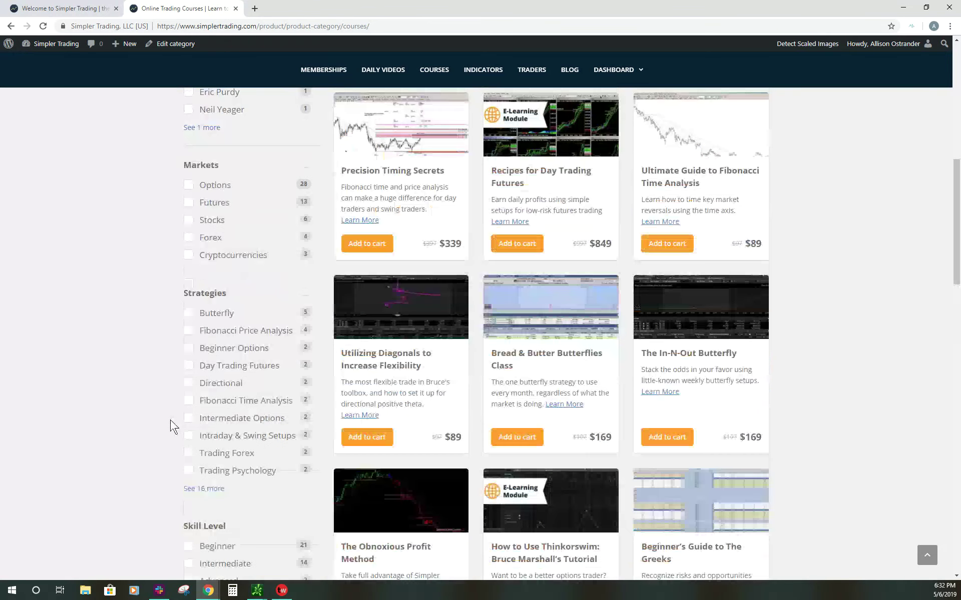
scroll(172, 426, "up", 10)
scroll(69, 388, "down", 12)
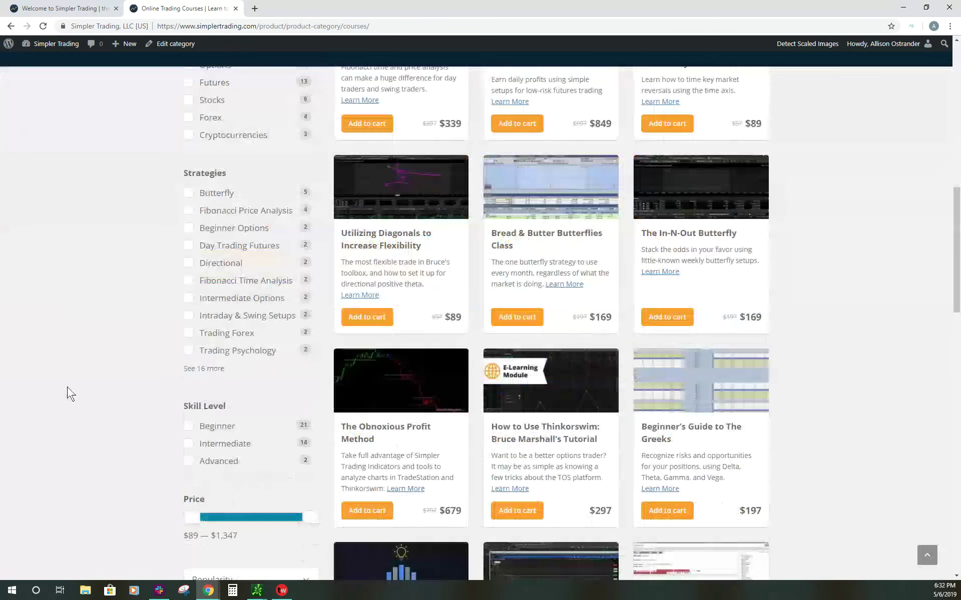
scroll(70, 394, "down", 3)
left_click(245, 451)
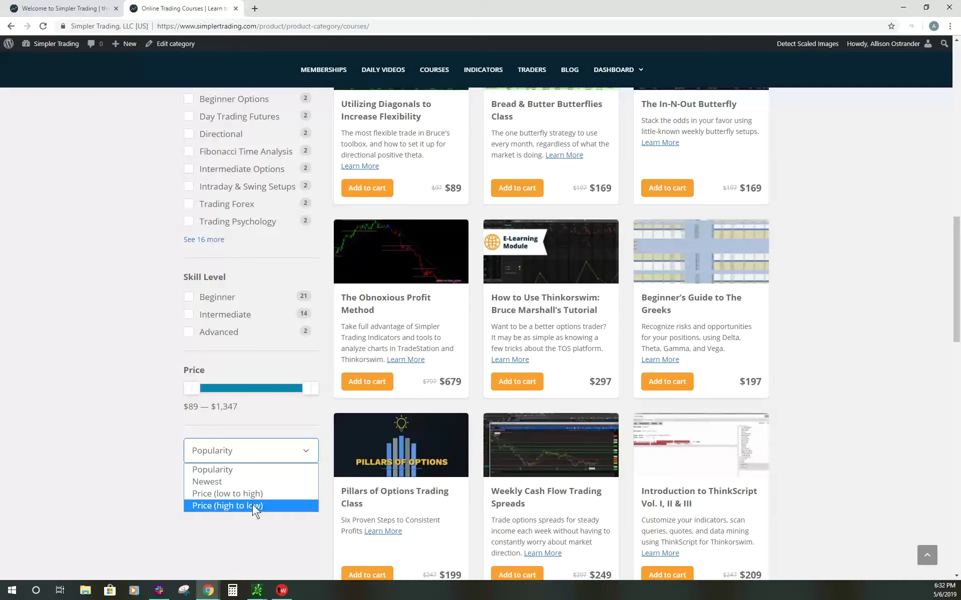
left_click(254, 506)
scroll(129, 405, "up", 4)
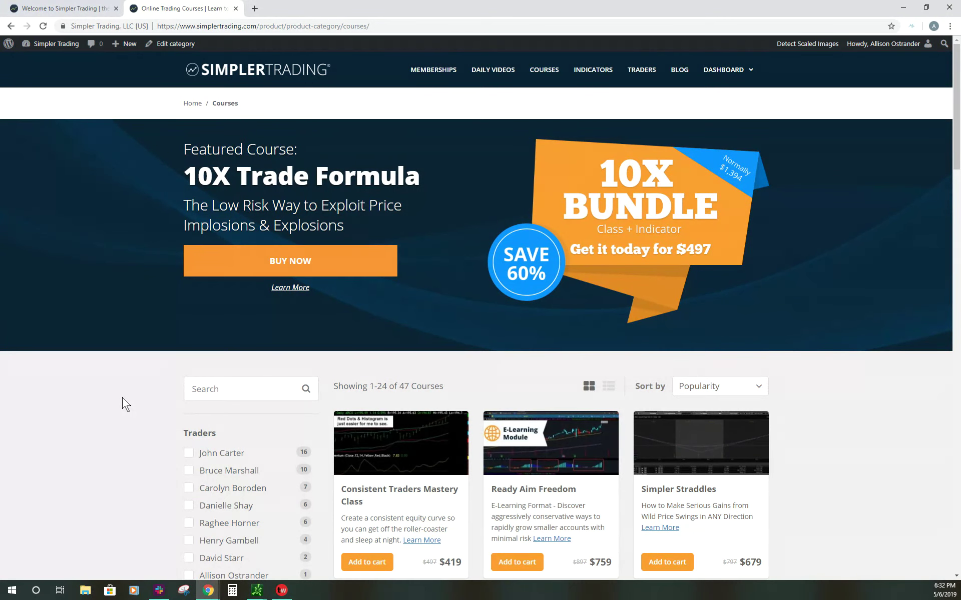
- Go to the indicators catalogue and browse through its product grid
left_click(597, 75)
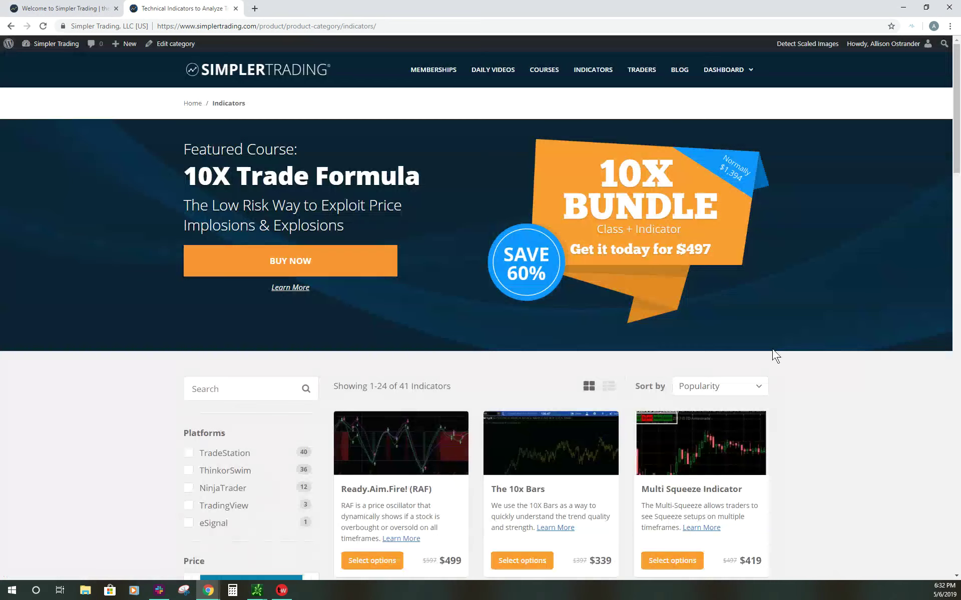
scroll(800, 365, "down", 3)
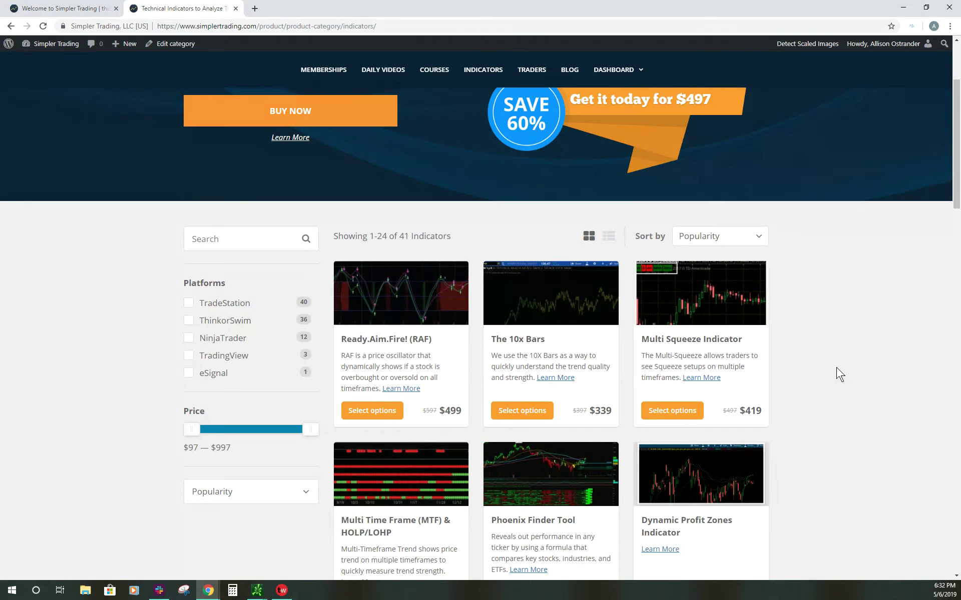
scroll(840, 374, "down", 2)
scroll(840, 372, "down", 5)
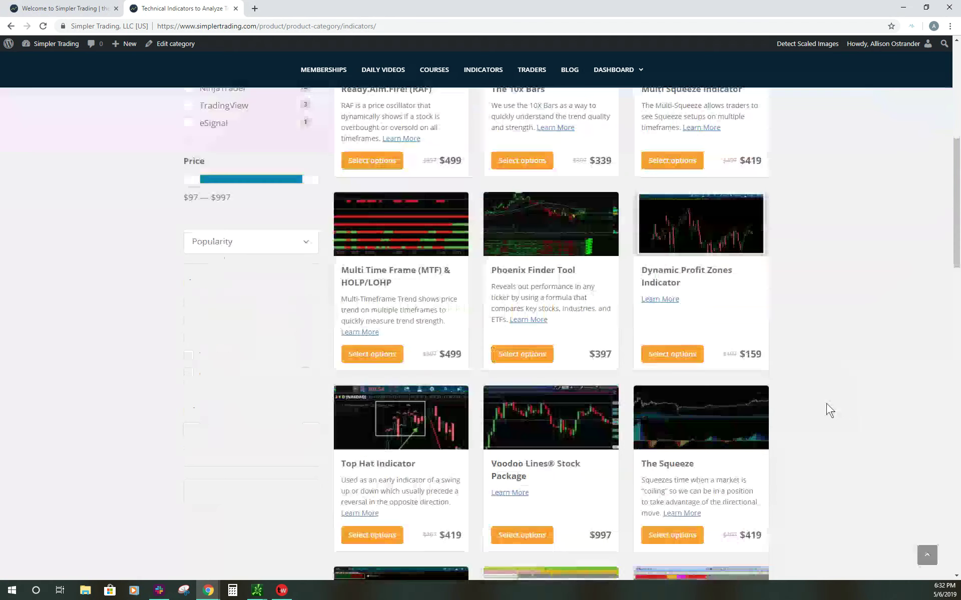
scroll(829, 409, "up", 2)
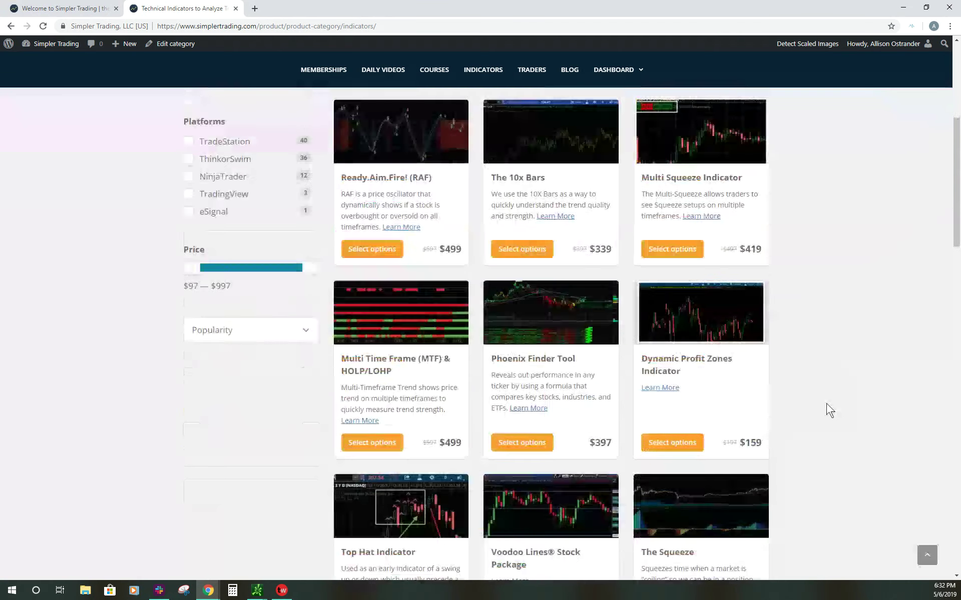
scroll(829, 409, "down", 4)
scroll(828, 410, "up", 4)
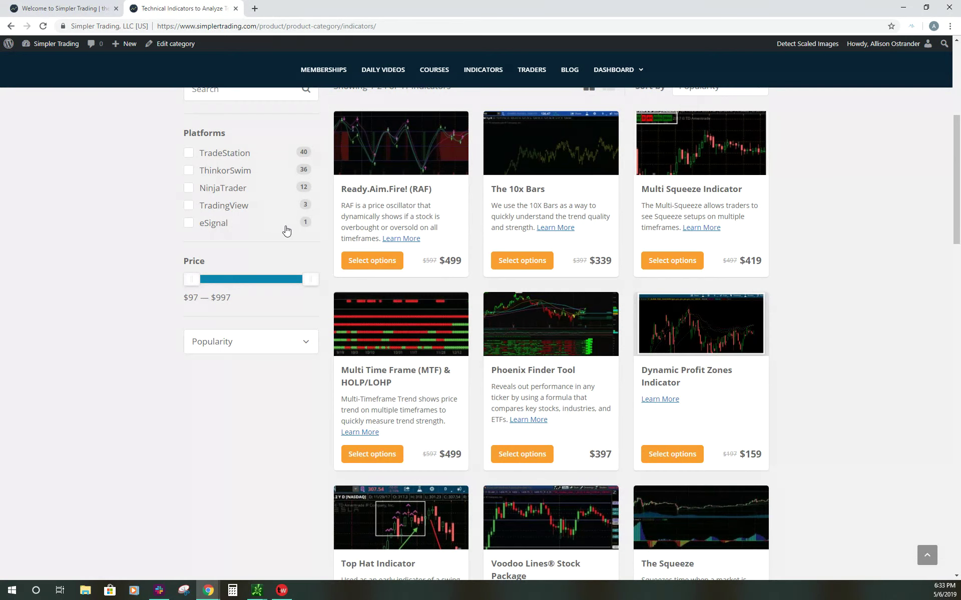
scroll(428, 378, "down", 2)
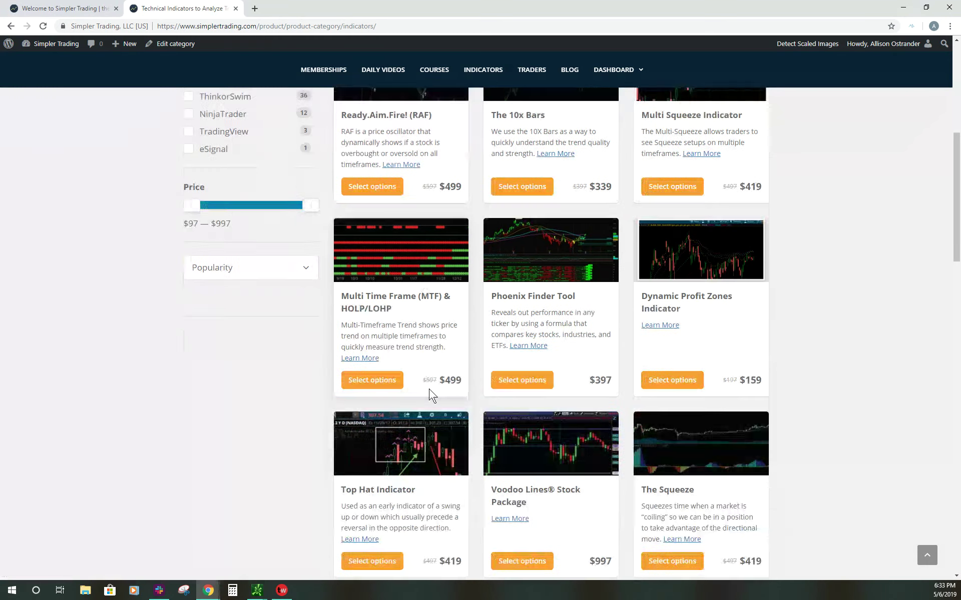
scroll(431, 396, "down", 6)
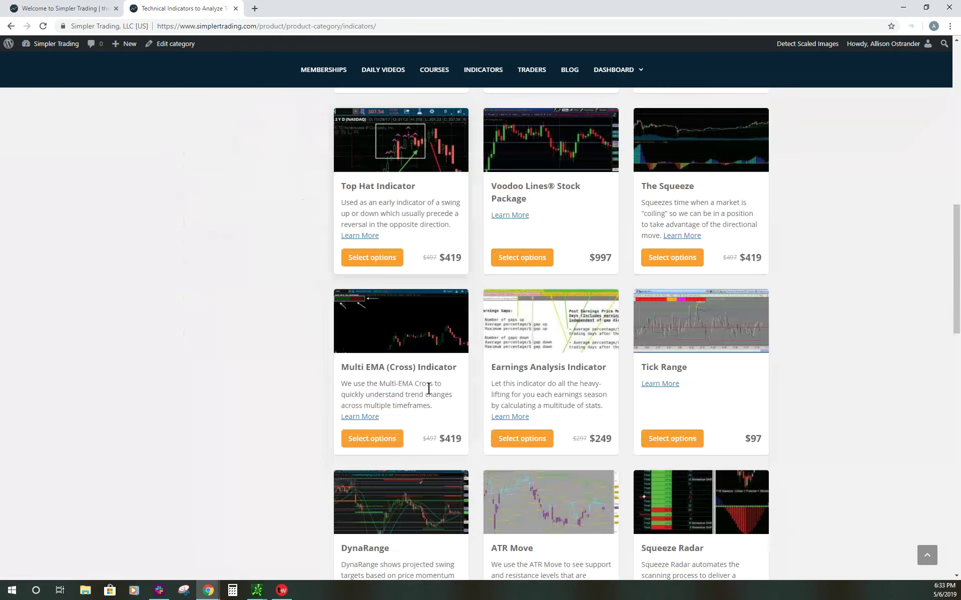
scroll(429, 388, "down", 5)
scroll(430, 394, "up", 13)
- Sort indicators by Newest and open the Compound Breakout Tool product page
left_click(240, 442)
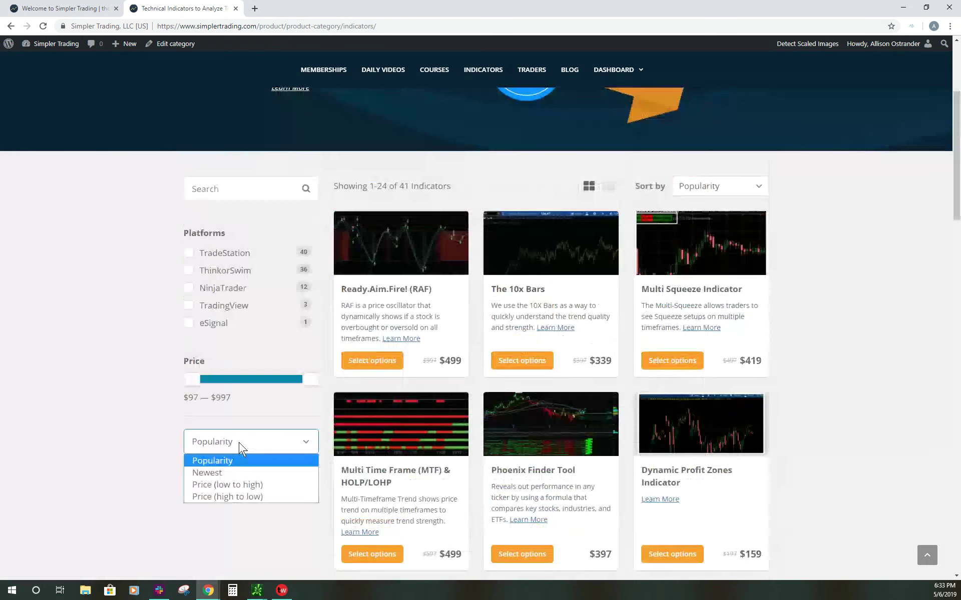
left_click(206, 472)
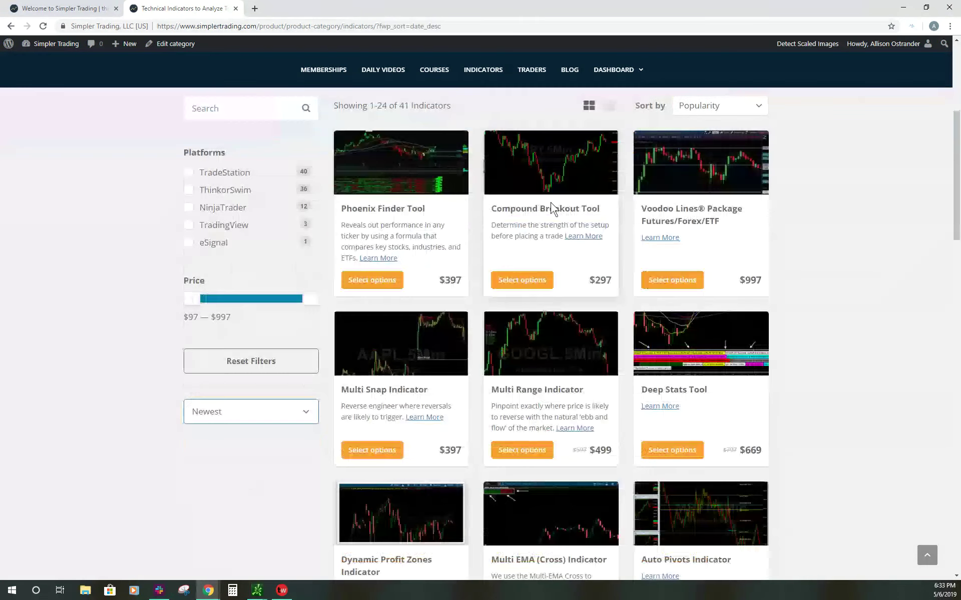
left_click(541, 169)
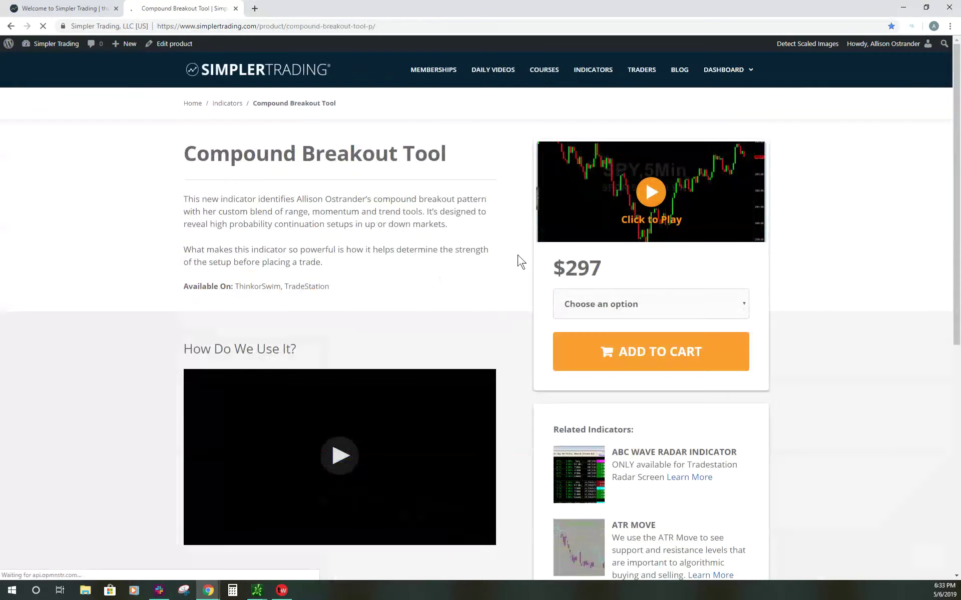
- Check the Compound Breakout Tool's platform options without choosing one, then return to the catalogue
scroll(421, 354, "down", 2)
scroll(421, 354, "down", 1)
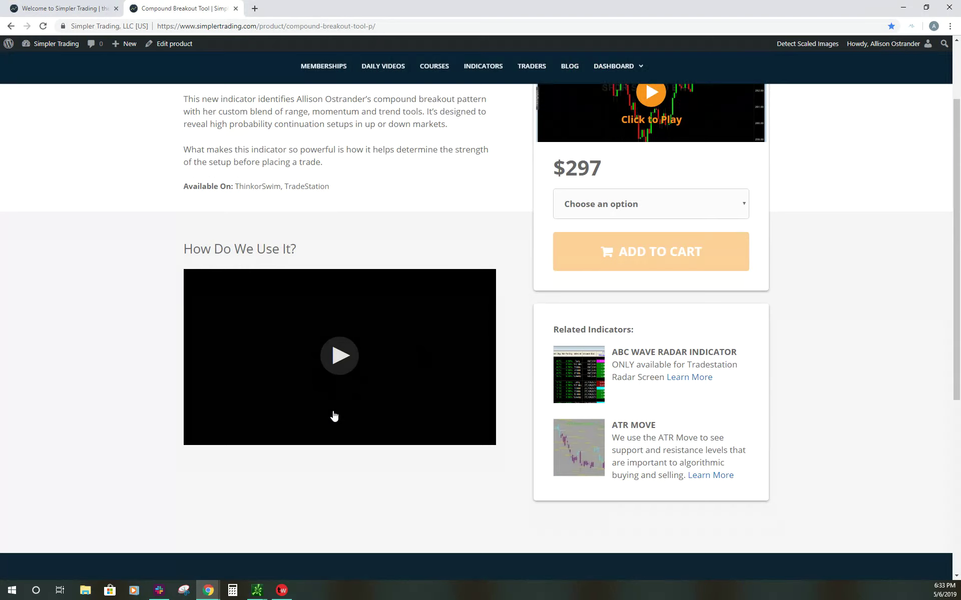
scroll(334, 416, "up", 2)
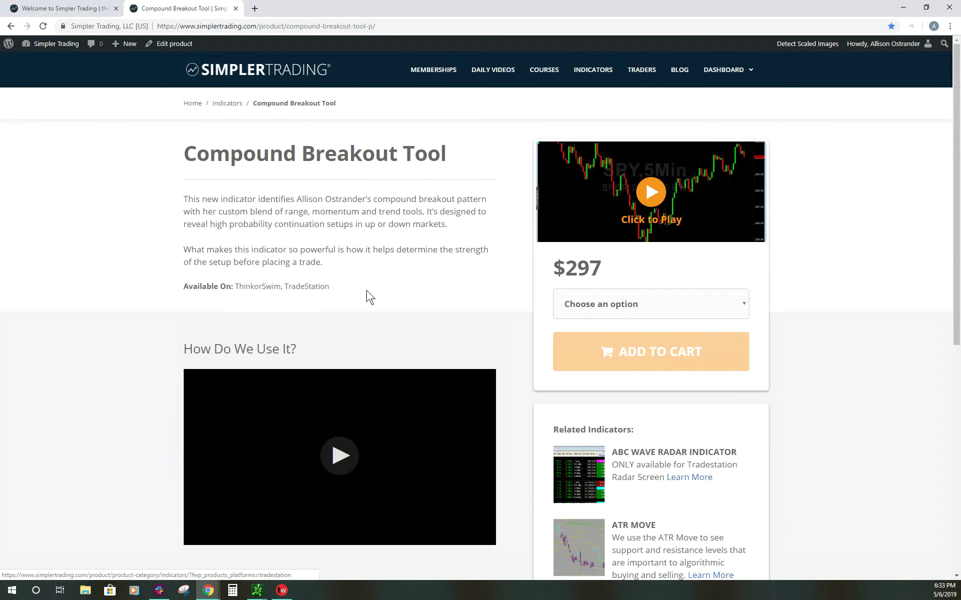
left_click(643, 306)
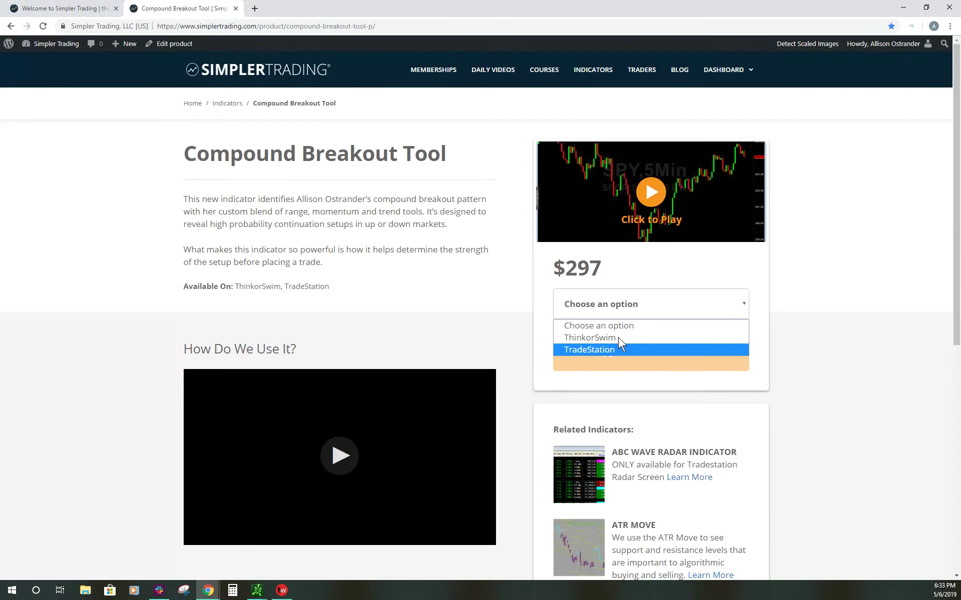
left_click(504, 274)
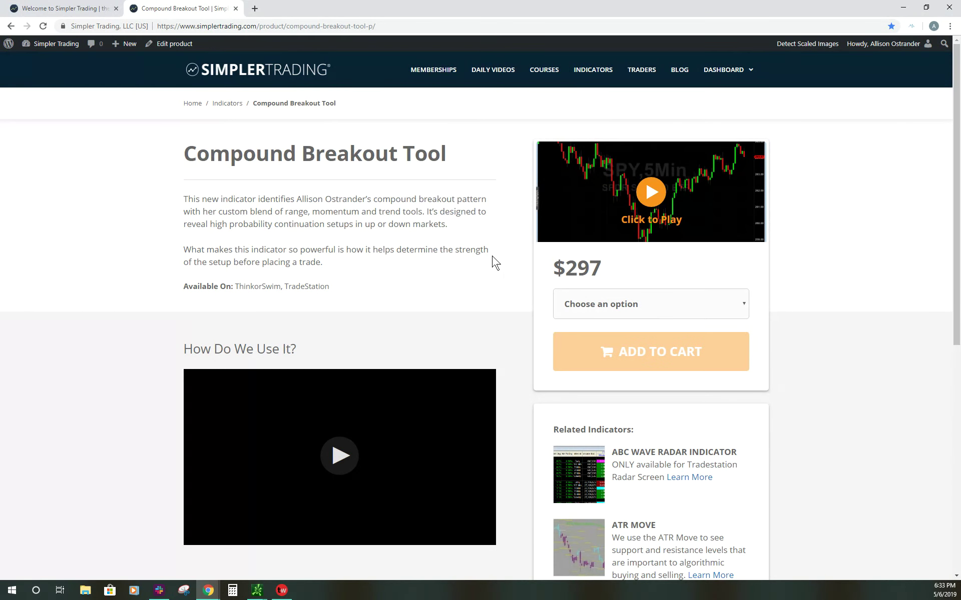
left_click(11, 26)
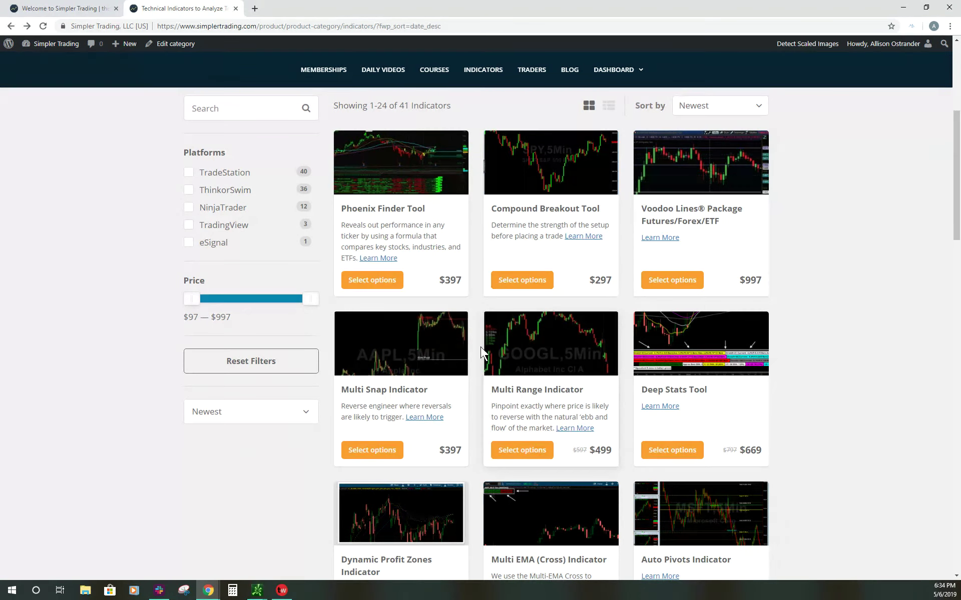
- Scroll back to the top of the Newest-sorted catalogue of 41 indicators
scroll(480, 347, "up", 5)
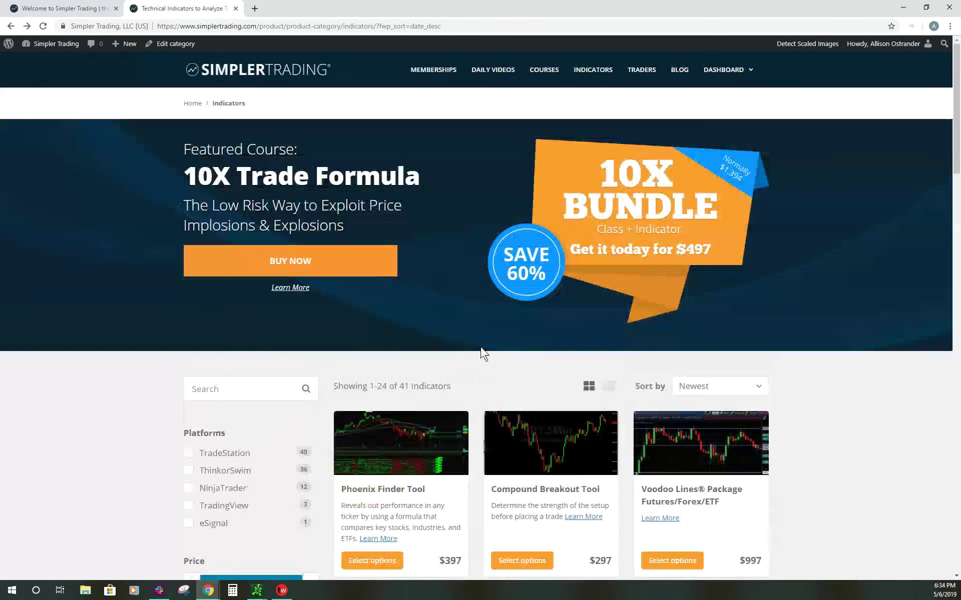
- Browse every trader card on the Traders page, then go to the Blog
left_click(641, 70)
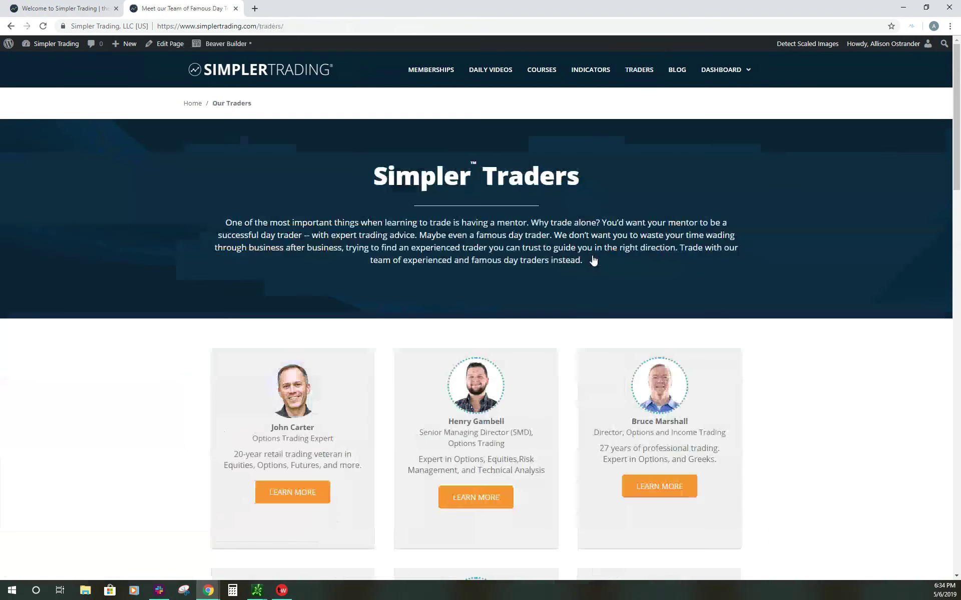
scroll(593, 261, "down", 4)
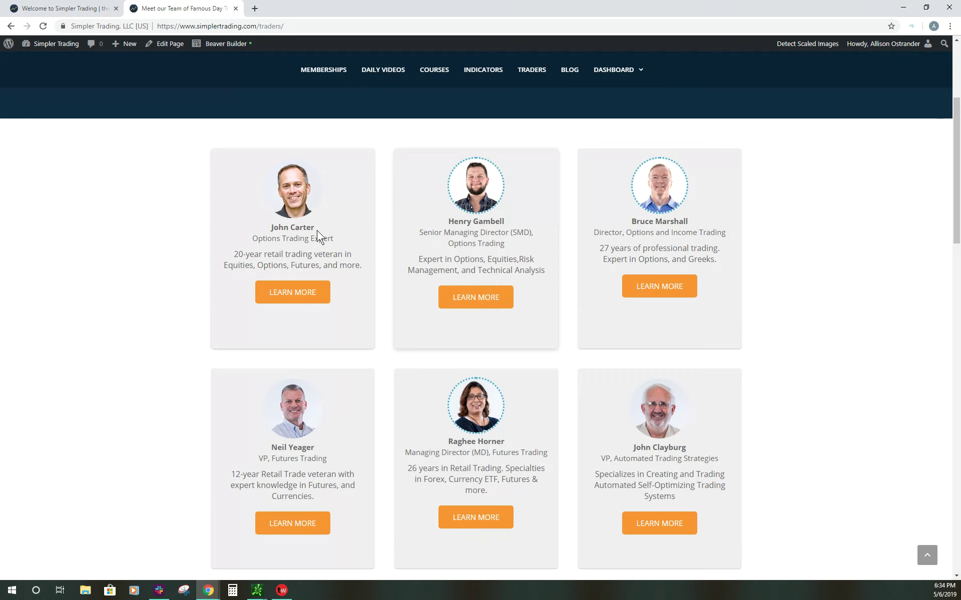
scroll(428, 422, "down", 5)
scroll(428, 422, "down", 3)
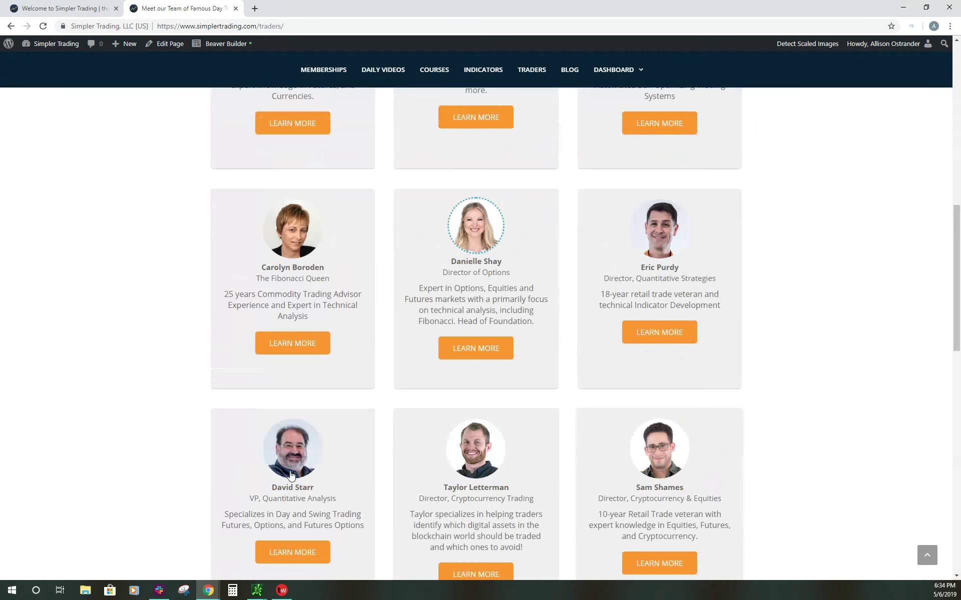
scroll(290, 475, "down", 6)
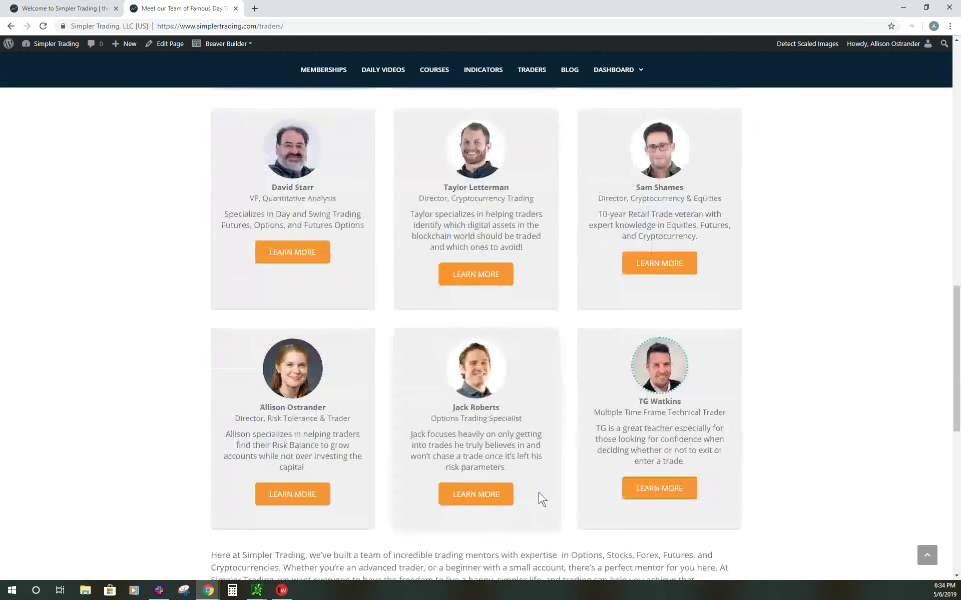
scroll(500, 481, "up", 4)
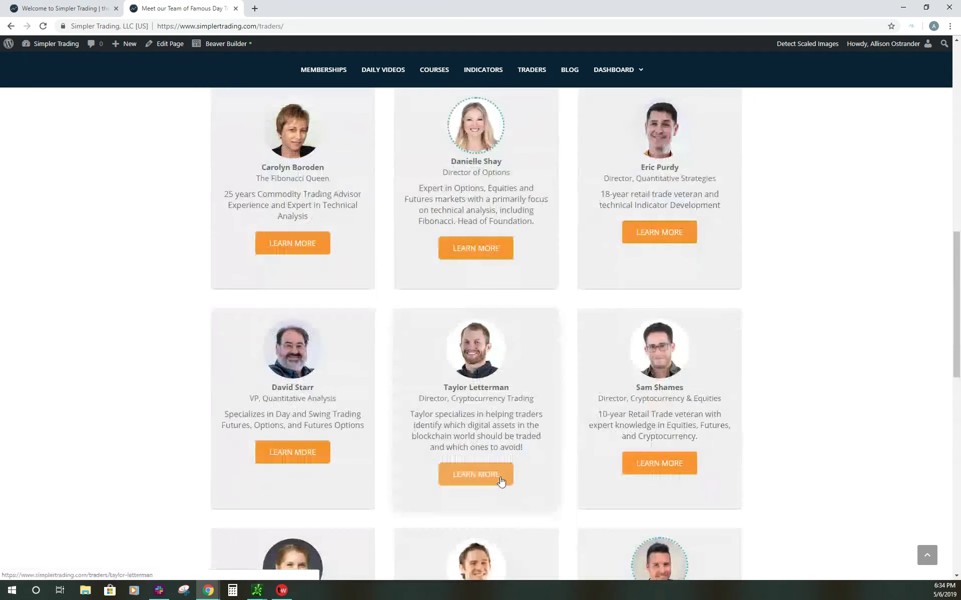
scroll(500, 481, "up", 8)
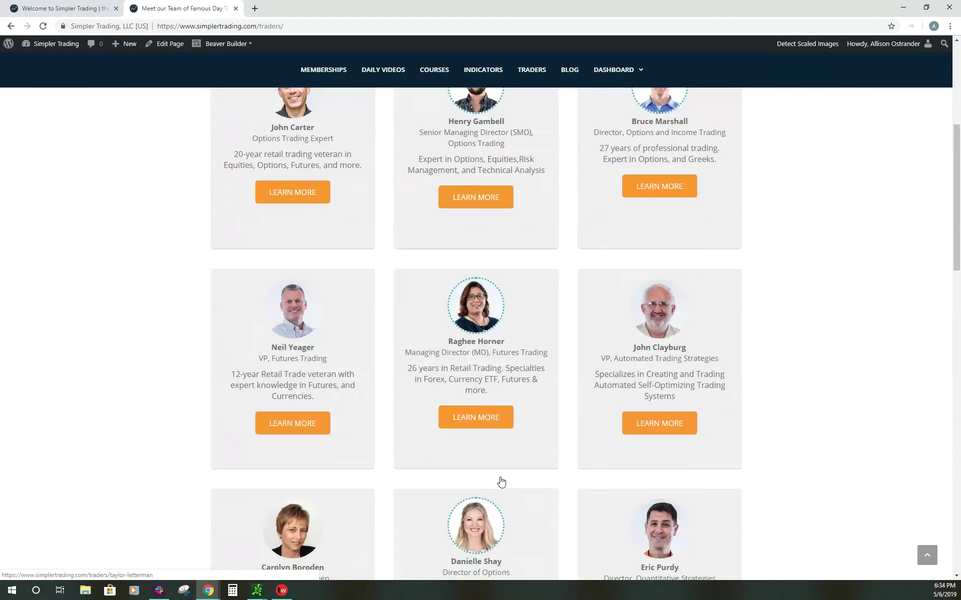
scroll(501, 481, "up", 6)
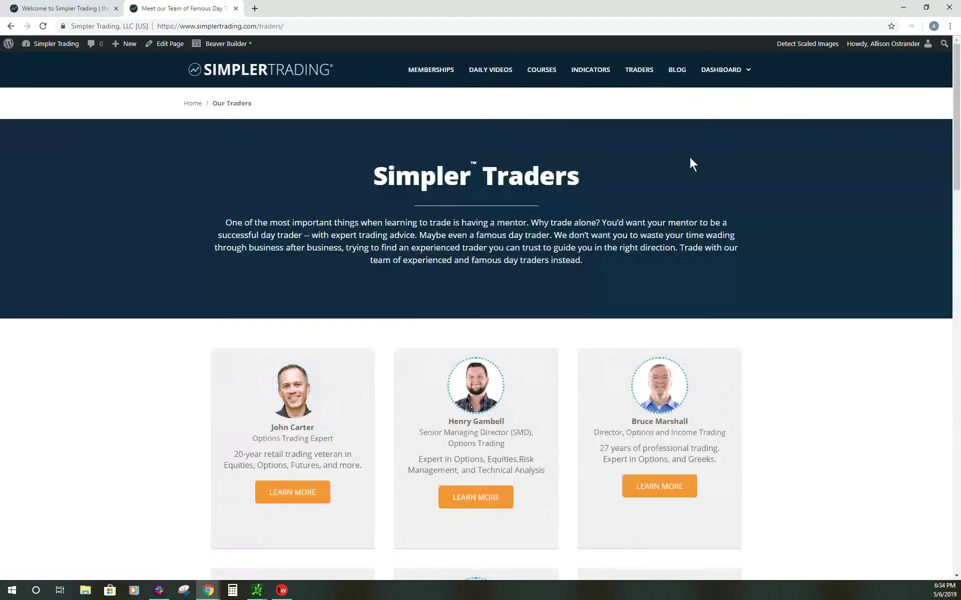
left_click(684, 77)
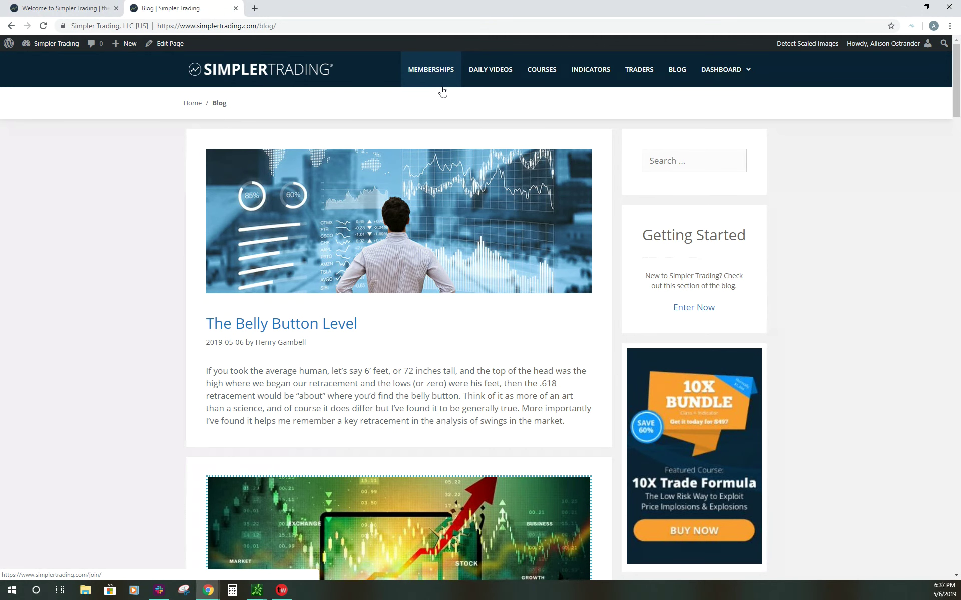
- Shrink the browser and bring up the thinkorswim one-year daily MKC chart
left_click_drag(448, 8, 452, 77)
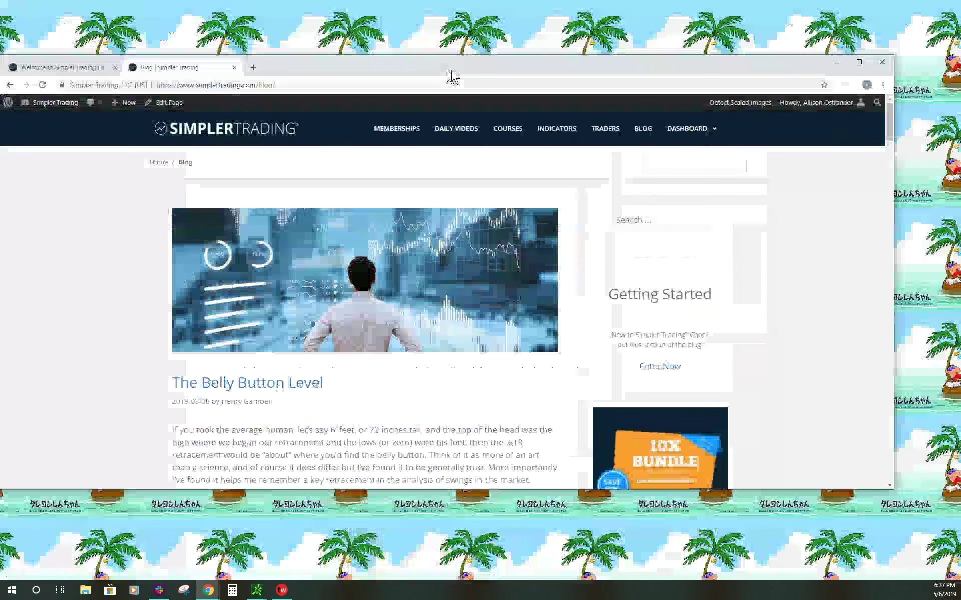
key("alt+Tab")
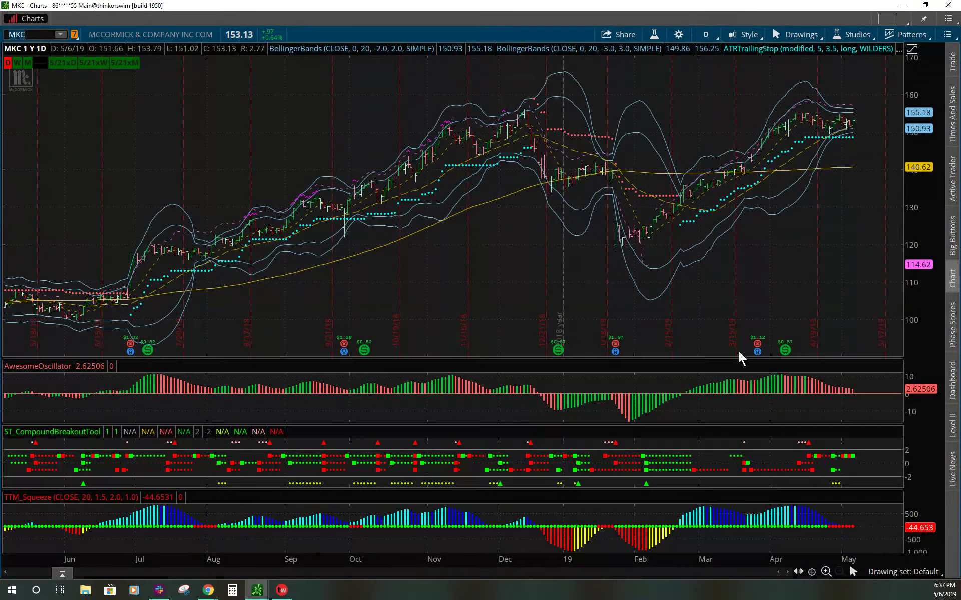
mouse_move(758, 349)
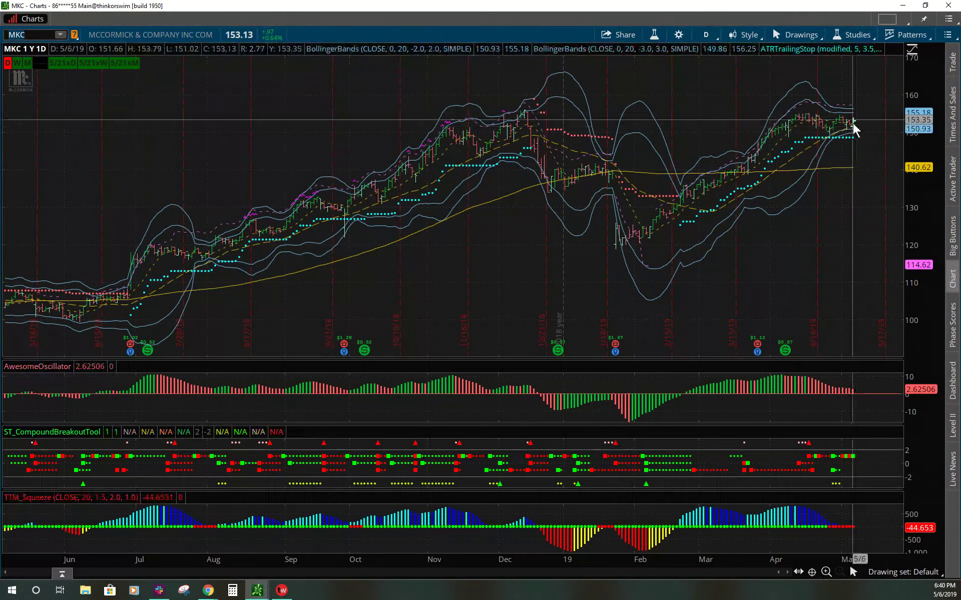
left_click_drag(852, 123, 620, 194)
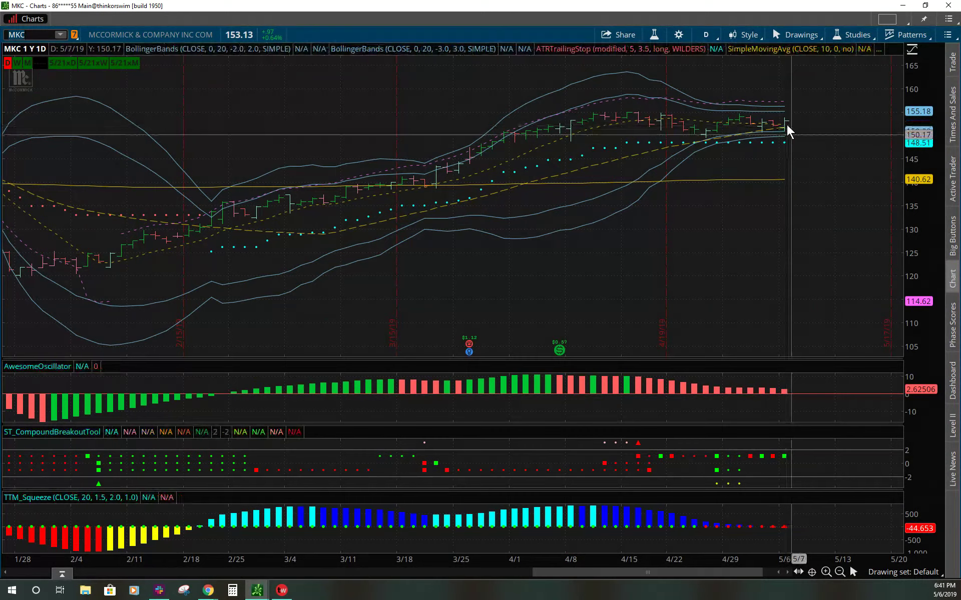
left_click(840, 571)
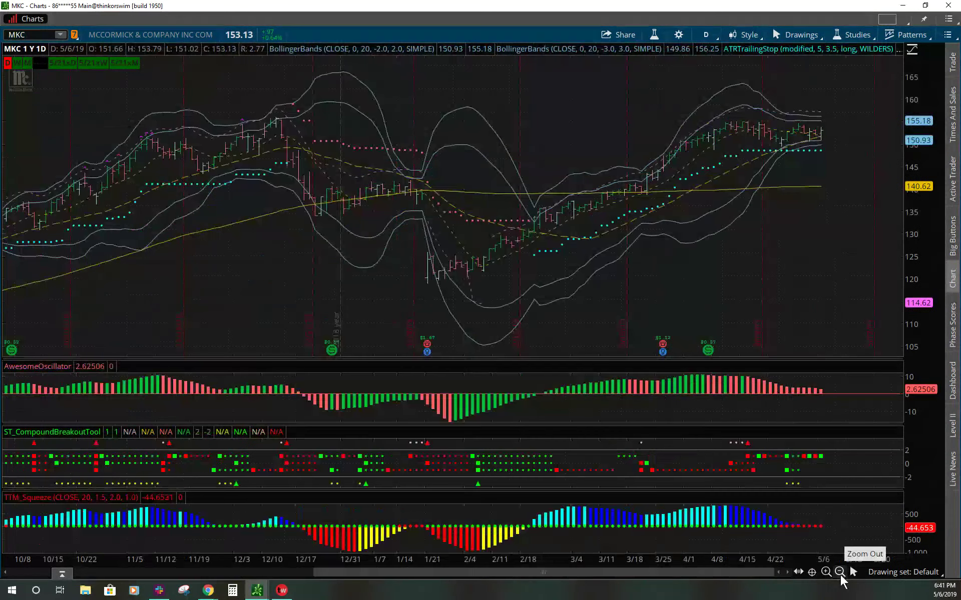
left_click(840, 572)
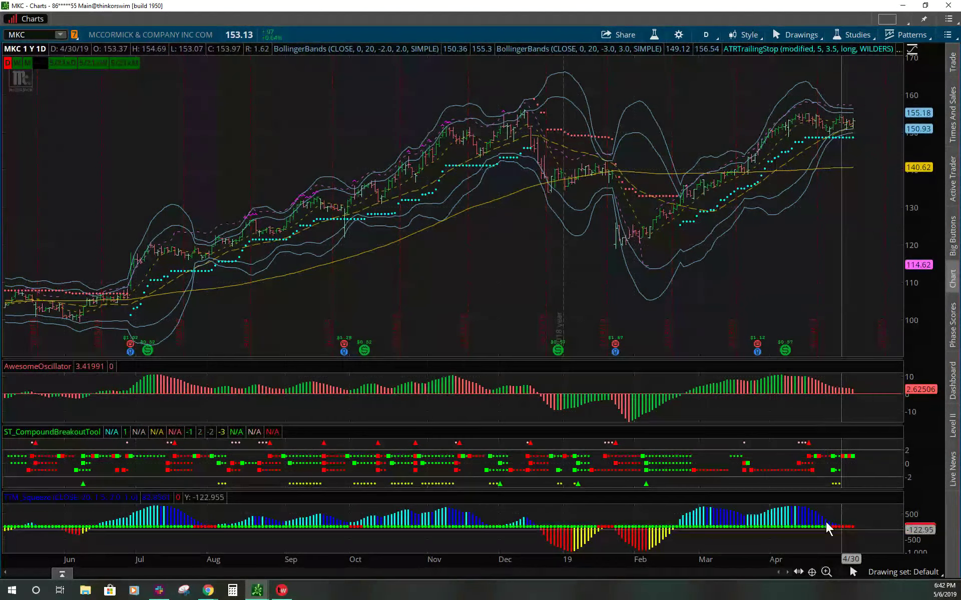
- Change the MKC chart time frame to 5 Y : W
left_click(704, 35)
left_click(692, 202)
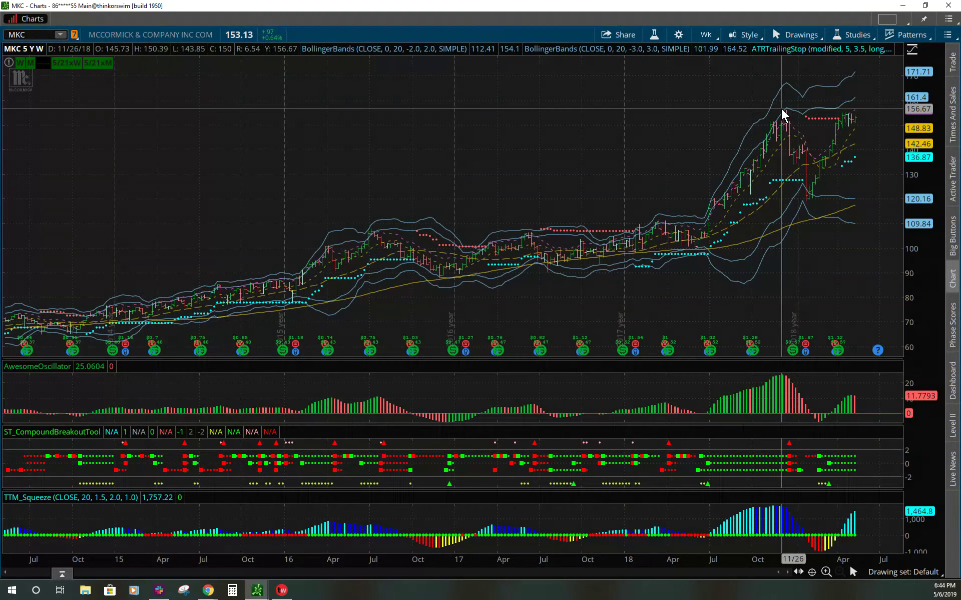
- Show MKC as twenty years of monthly bars, then reopen the time-frame list
left_click(706, 35)
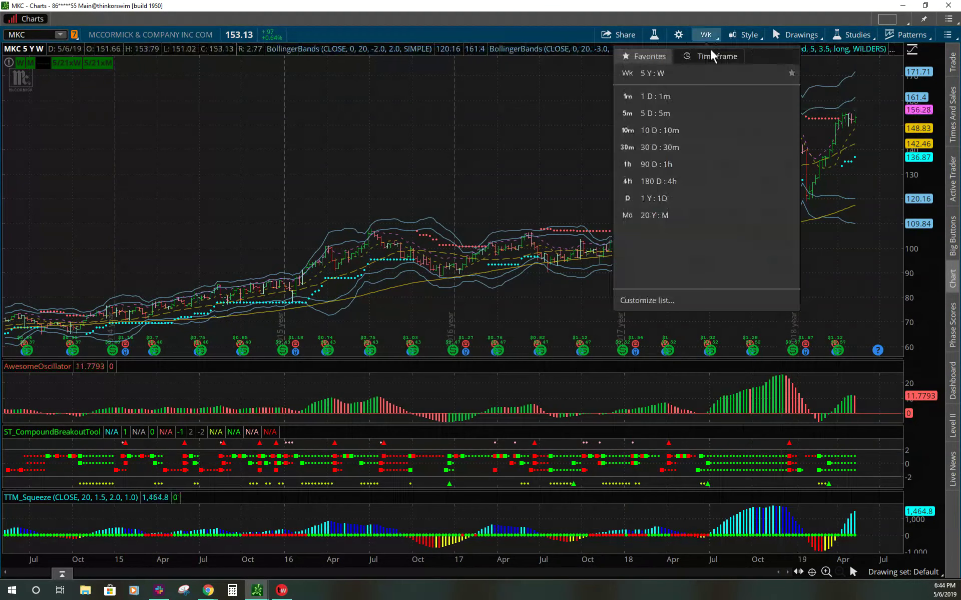
left_click(686, 215)
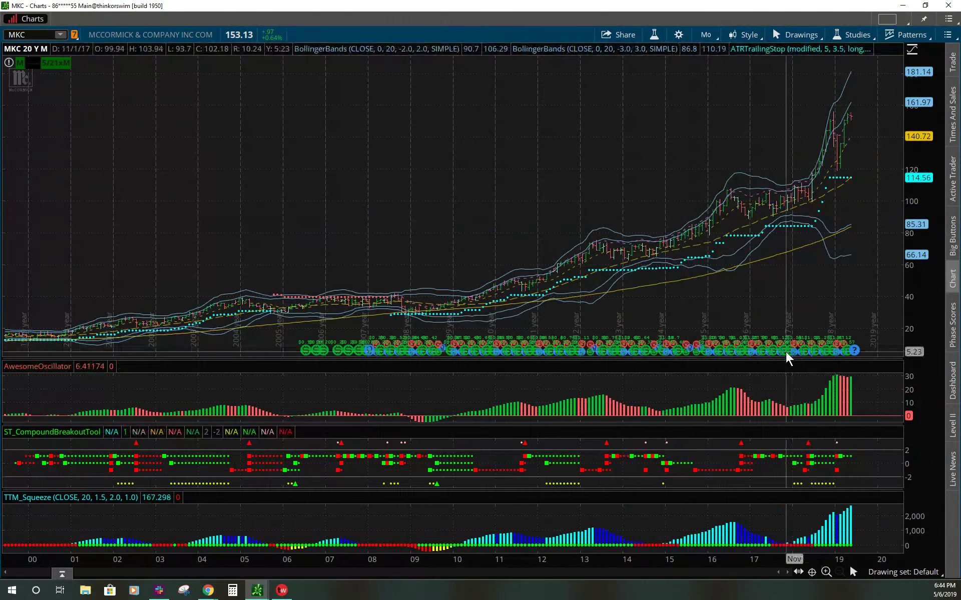
mouse_move(785, 352)
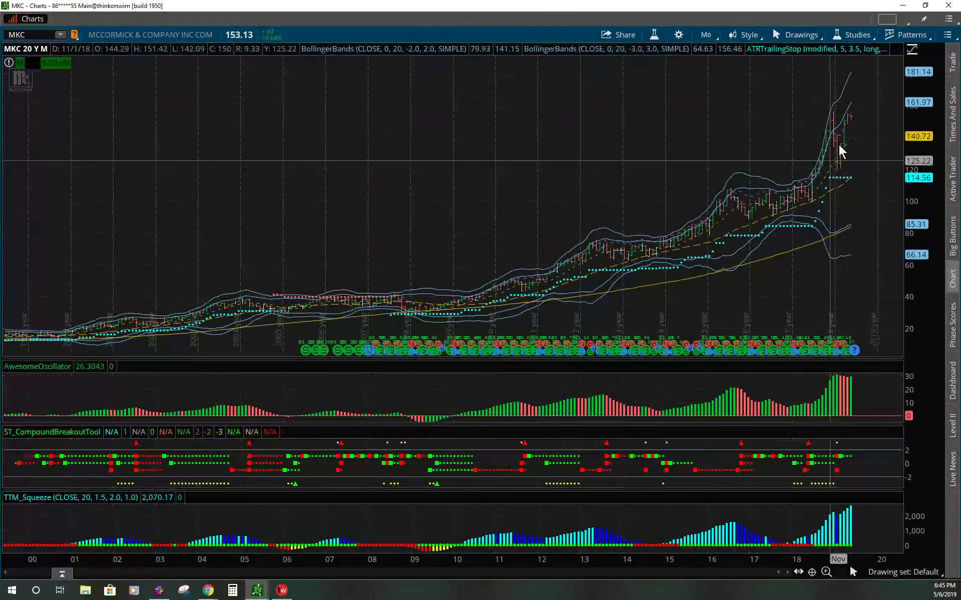
left_click(705, 35)
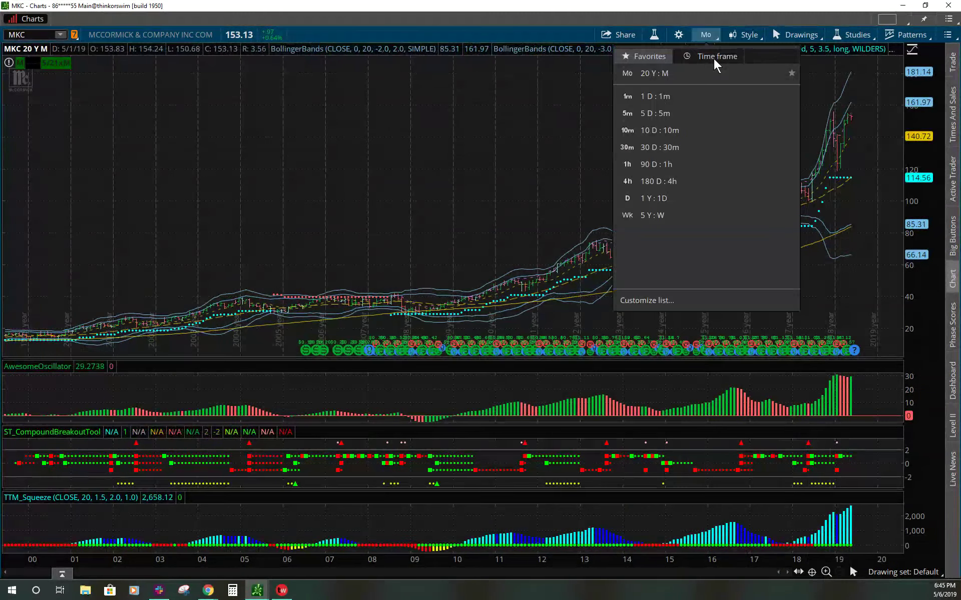
- Choose 1 Y : 1D to show MKC daily bars from June 2018 to May 2019
left_click(670, 199)
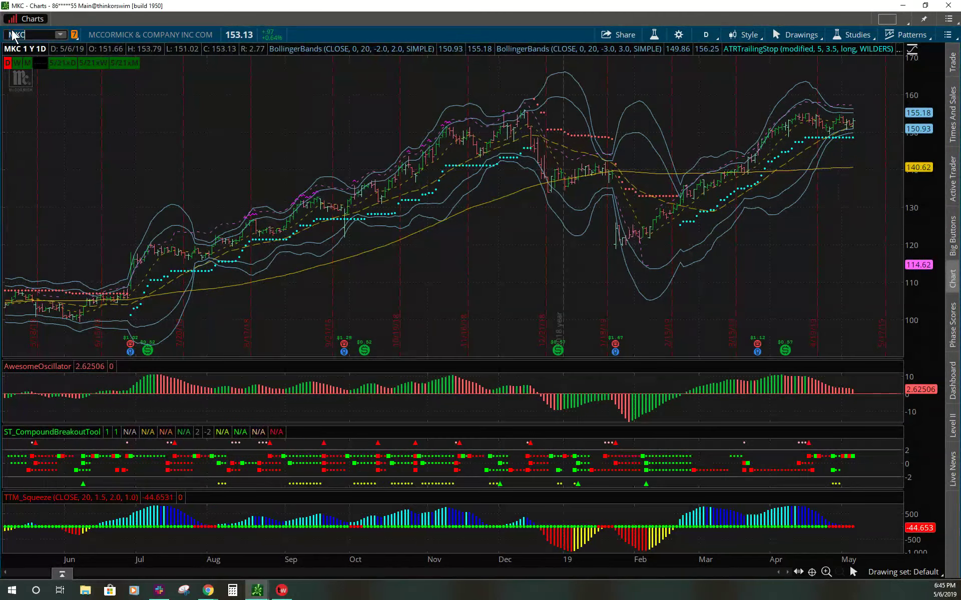
- Load KBH into the chart, keeping the one-year daily view
type("KBH")
key("Return")
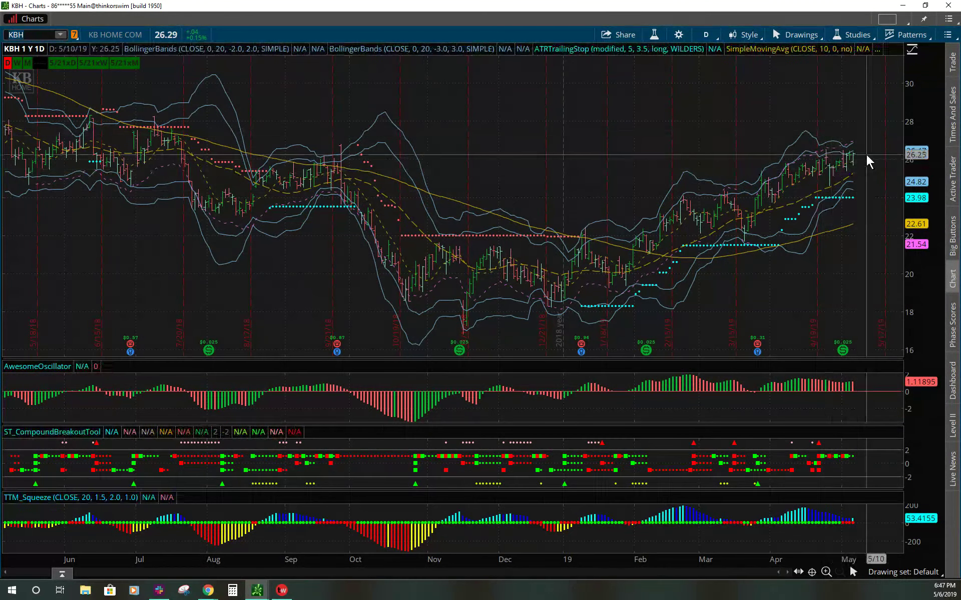
left_click(706, 35)
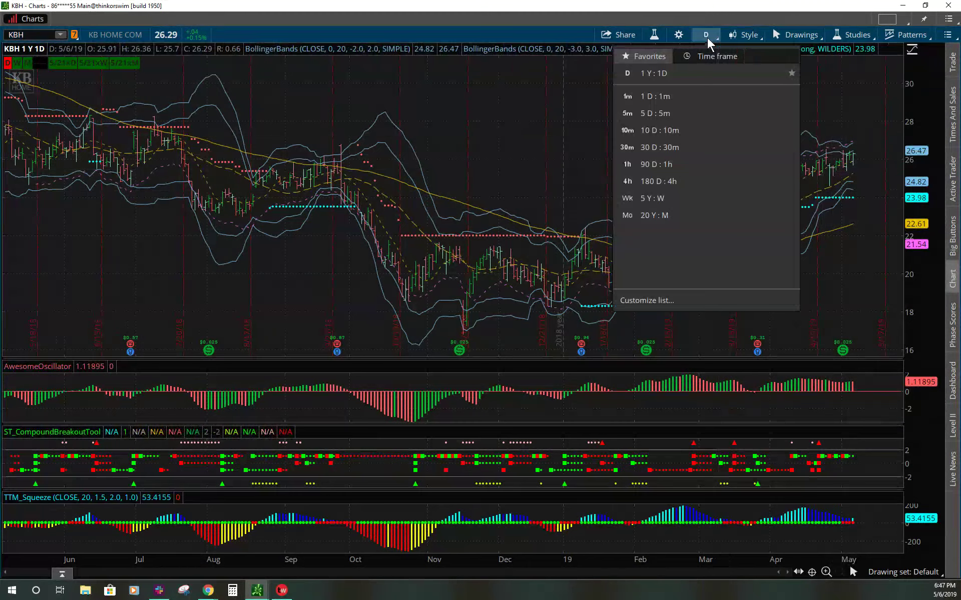
left_click(671, 199)
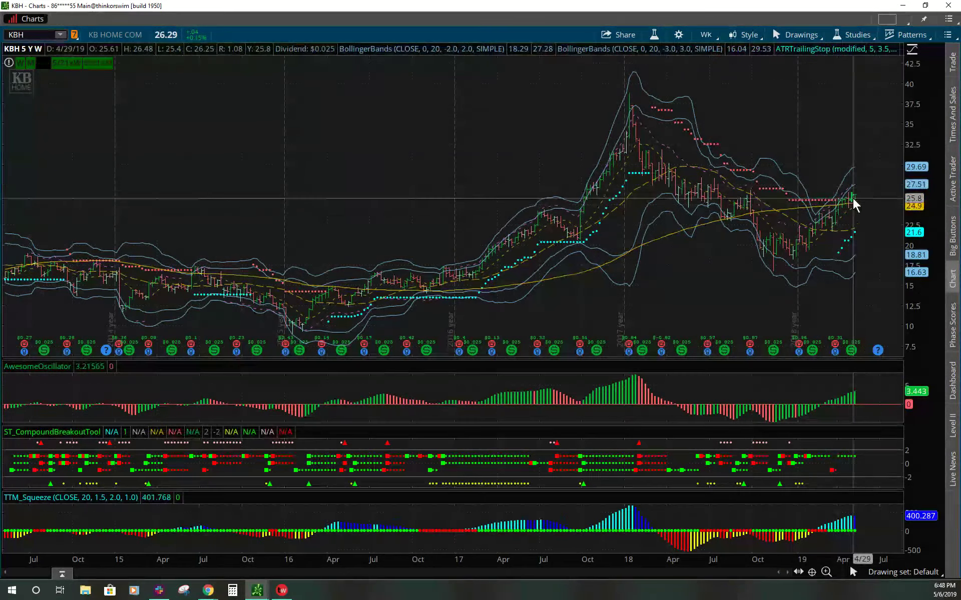
left_click(707, 41)
left_click(675, 199)
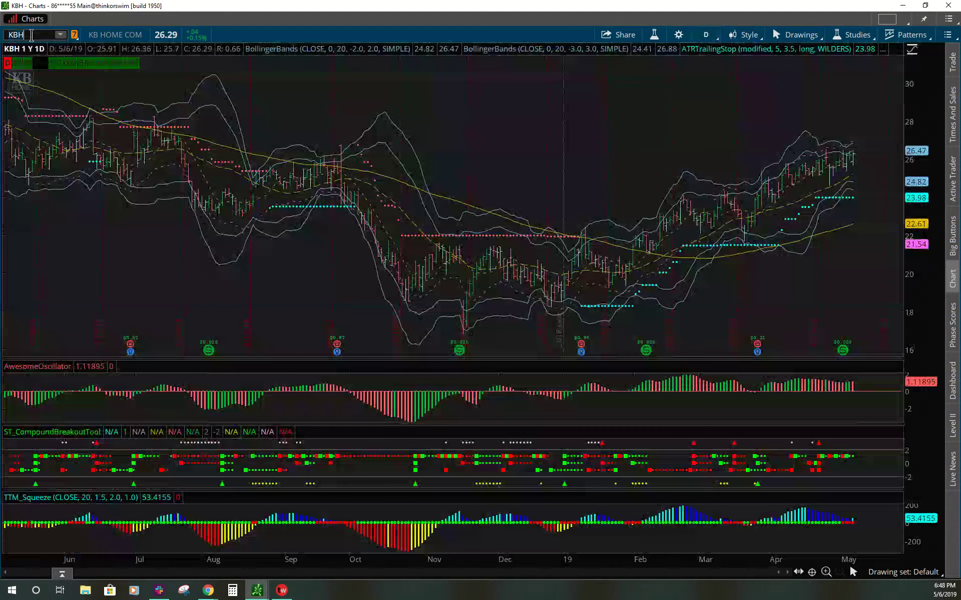
- Chart Cummins (CMI) and switch it to the five-year weekly view
left_click(31, 35)
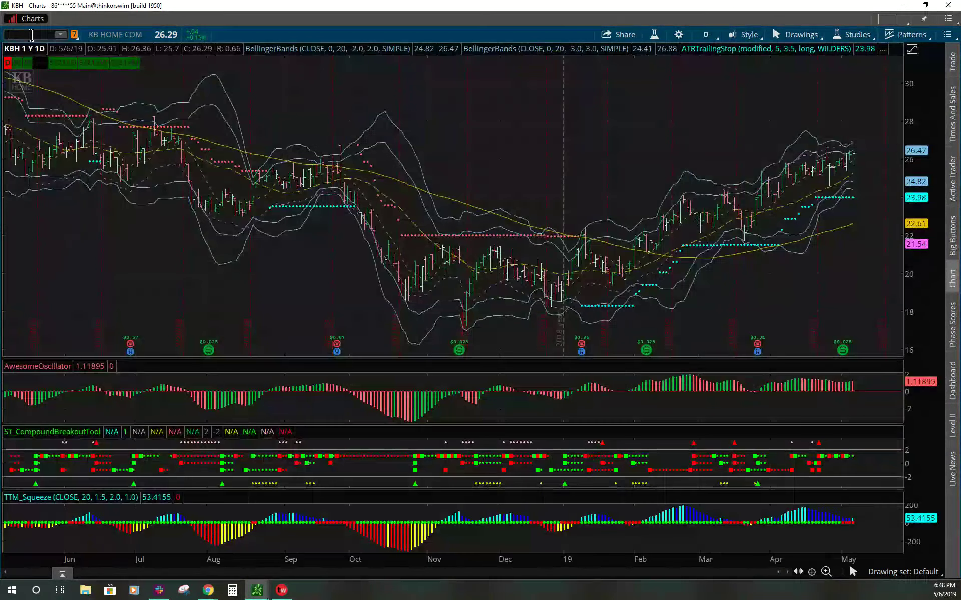
type("CMI")
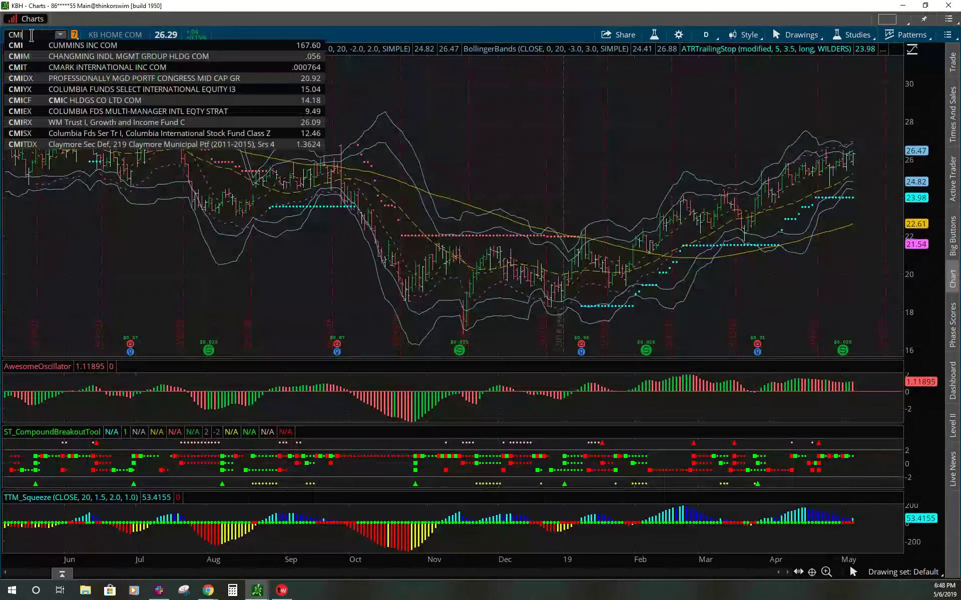
key("Return")
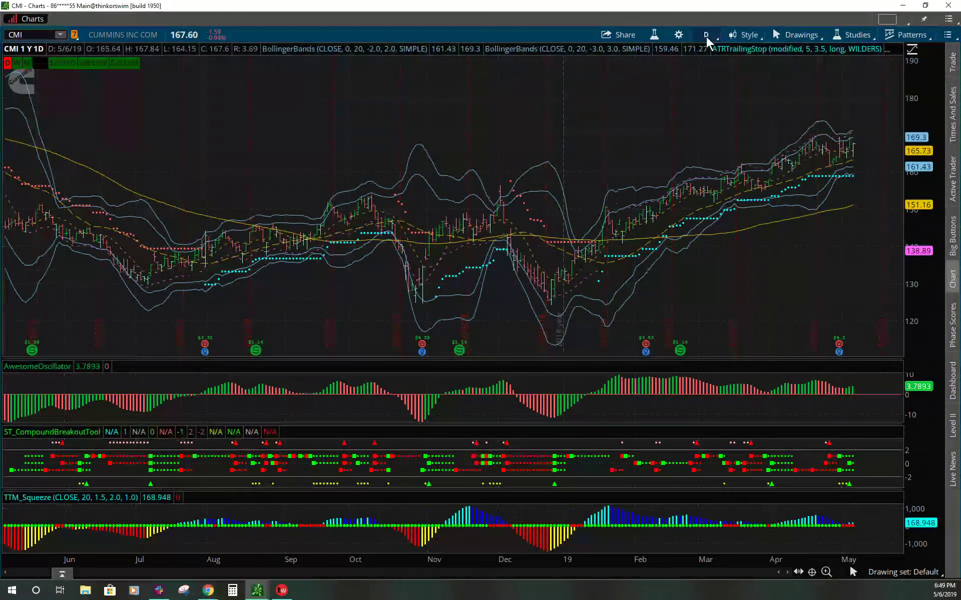
left_click(706, 38)
left_click(672, 198)
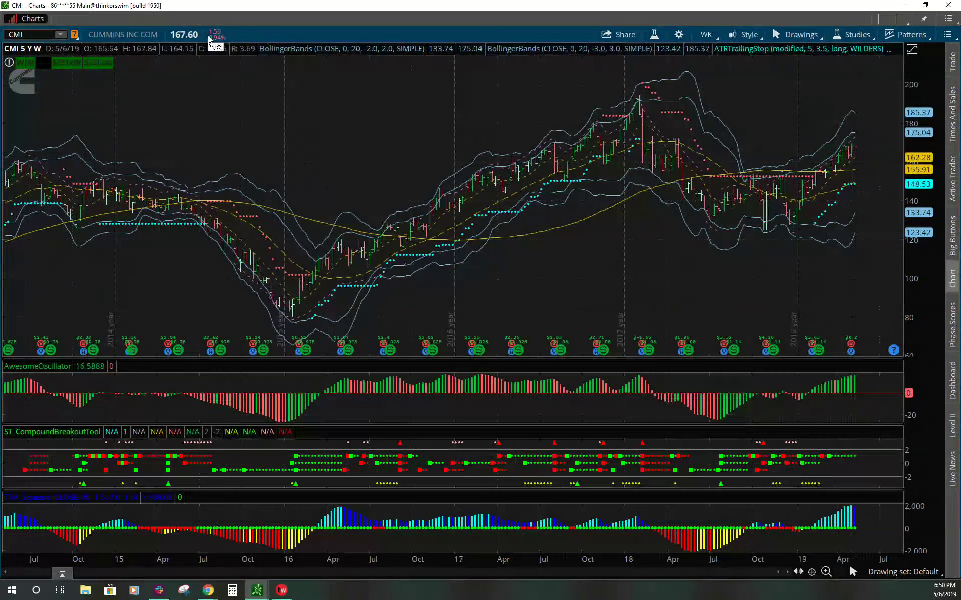
- Set the CMI chart back to 1 Y daily bars and empty the symbol box
left_click(704, 34)
left_click(620, 205)
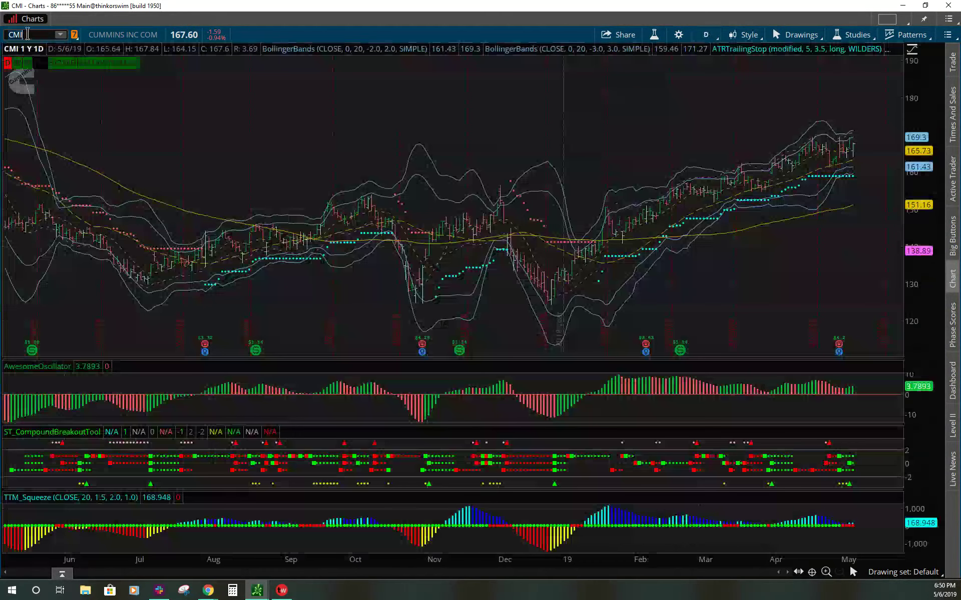
left_click(27, 34)
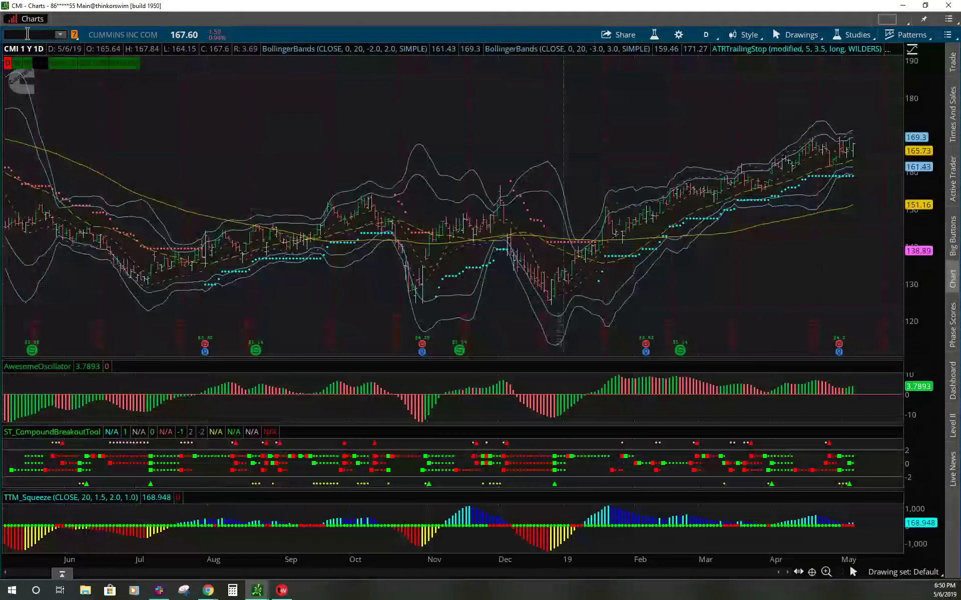
- Load TDY and switch its chart to 5 Y : W weekly bars
type("TDY")
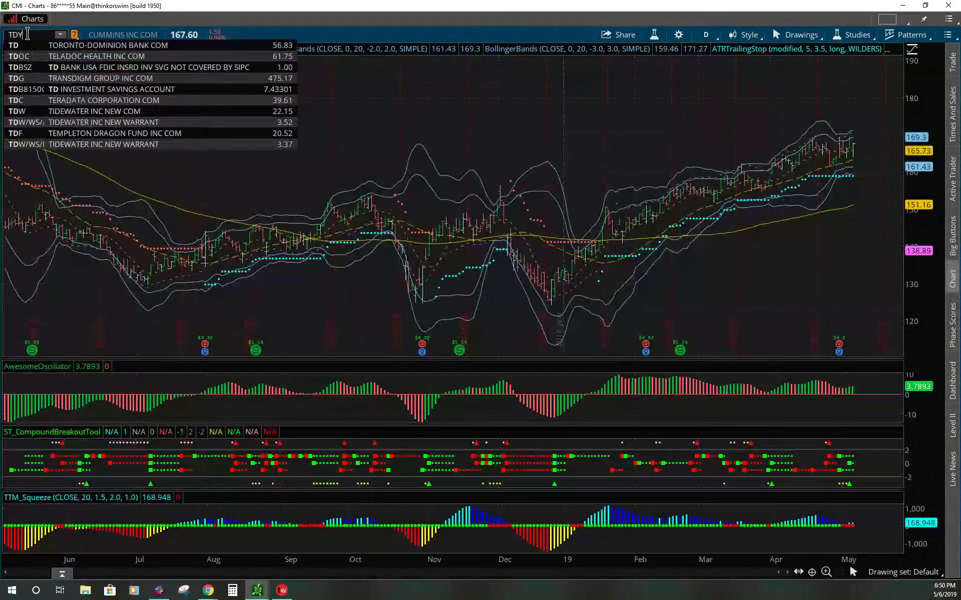
key("Return")
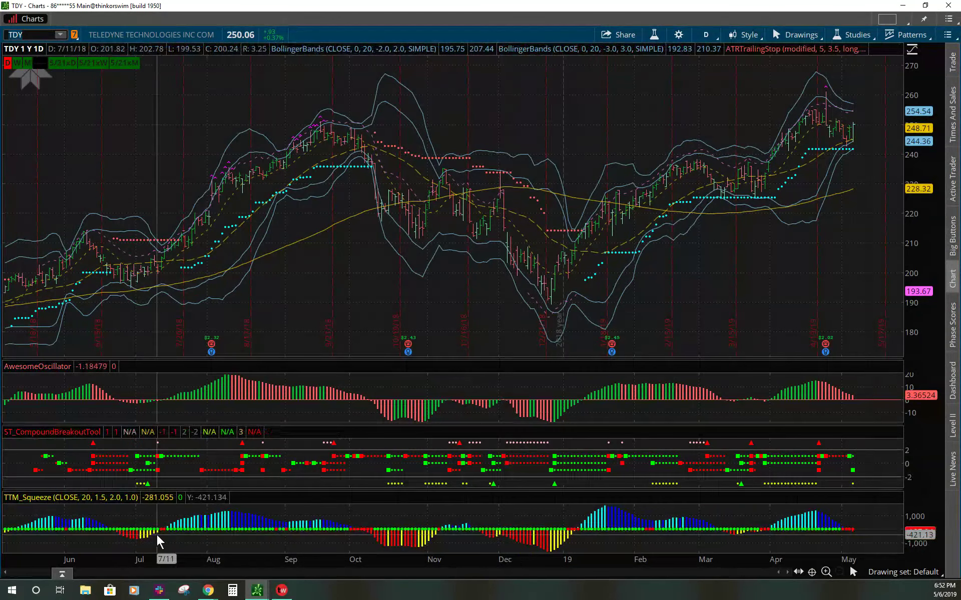
left_click(707, 33)
left_click(672, 197)
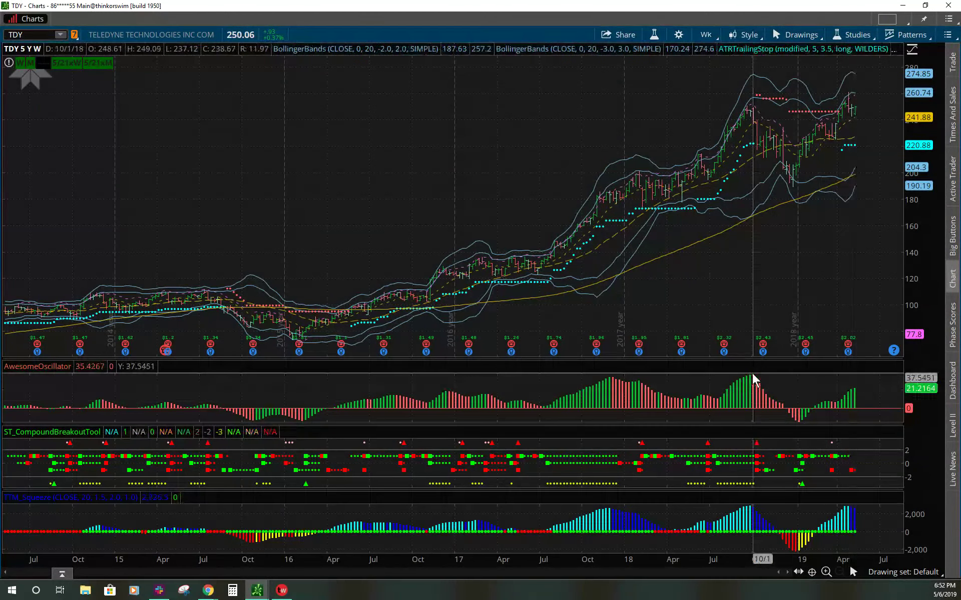
- Return the TDY chart to the 1 Y : 1D daily time frame
mouse_move(764, 370)
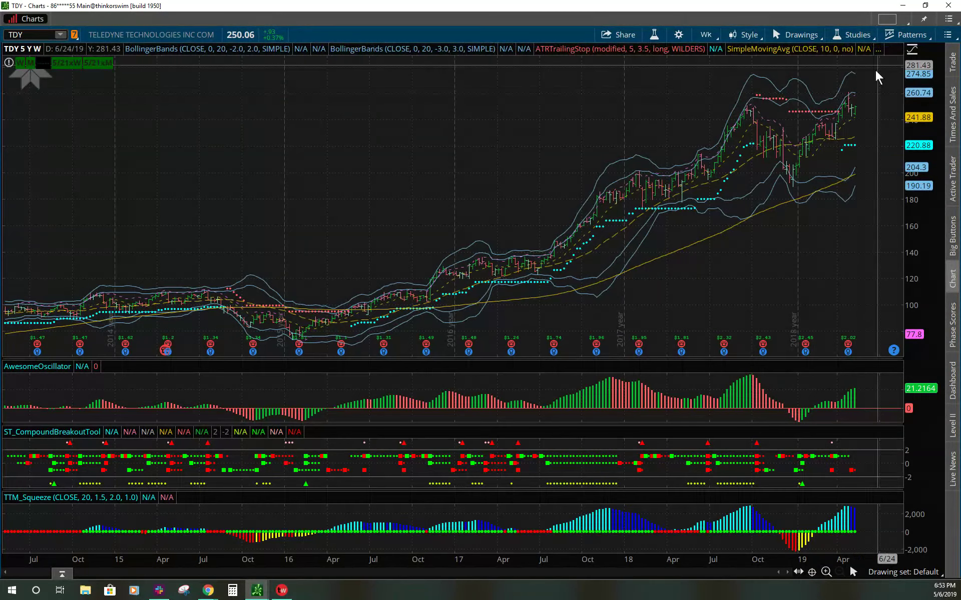
left_click(704, 34)
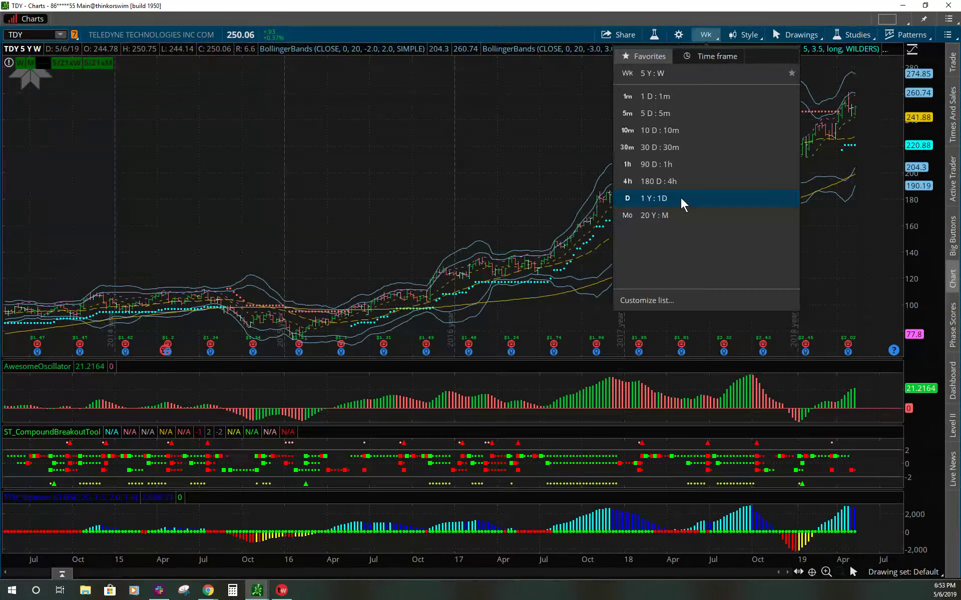
left_click(680, 197)
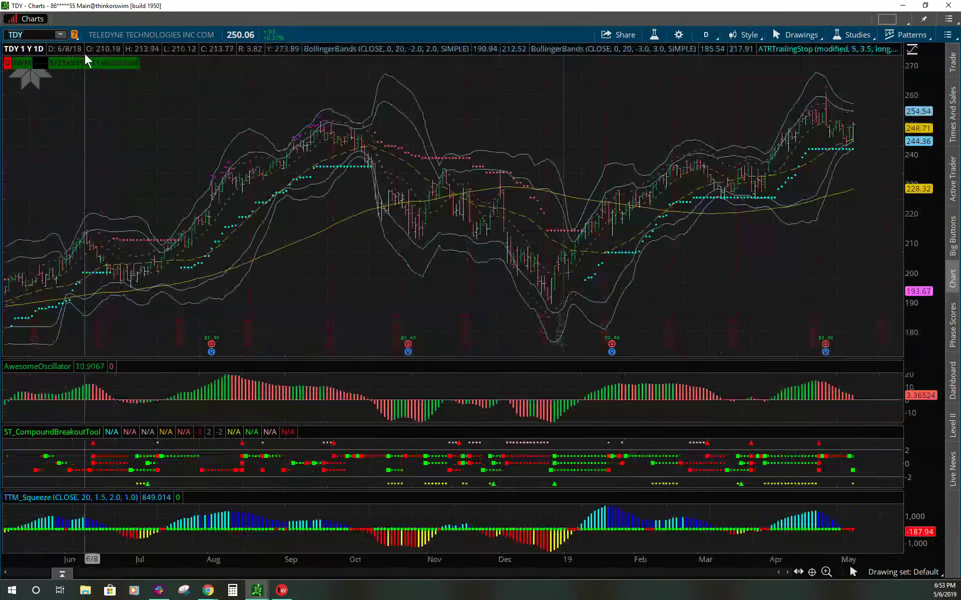
mouse_move(85, 53)
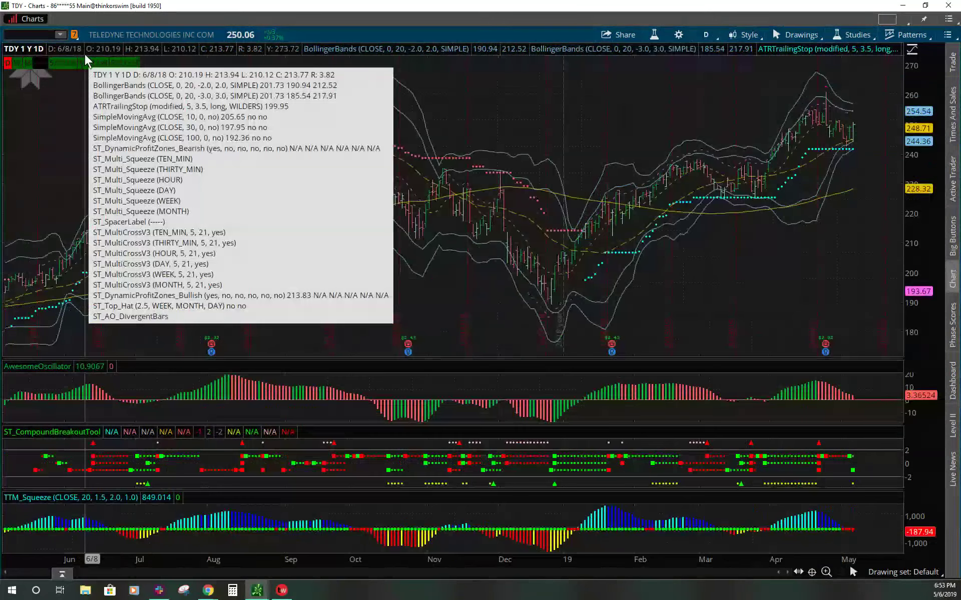
- Load TXN, view it on 5 Y : W weekly bars, then switch back to daily
type("TXN")
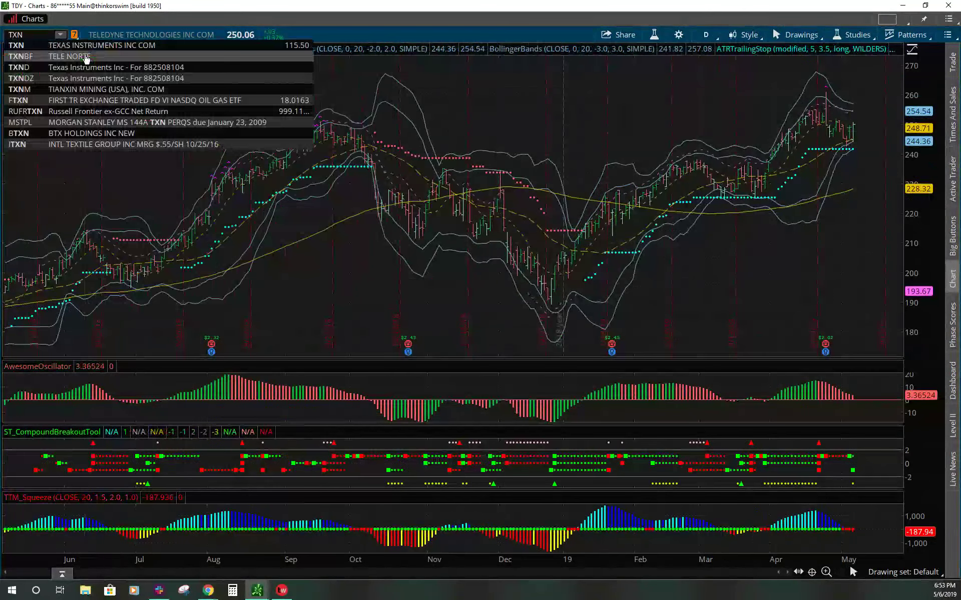
key("Return")
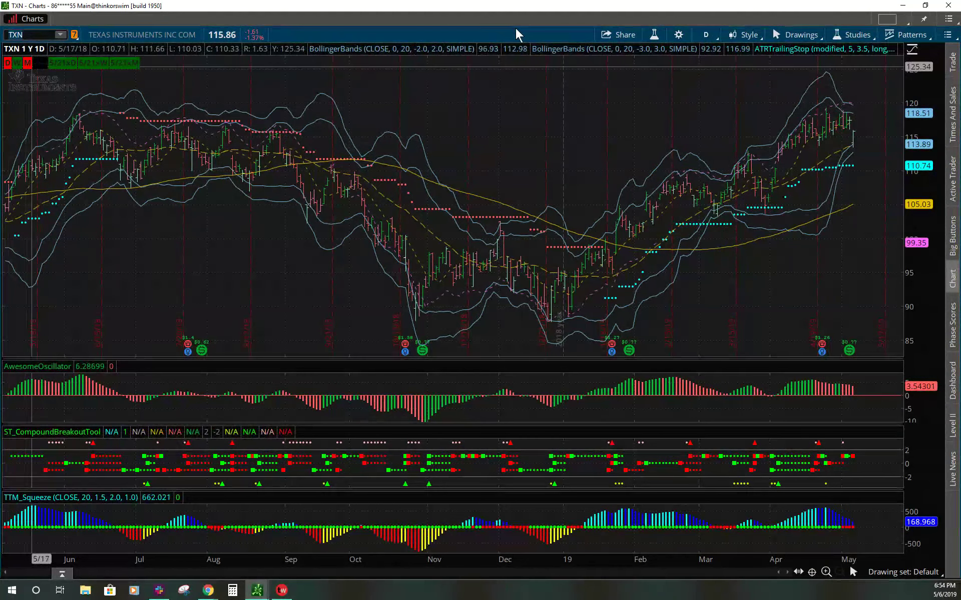
left_click(705, 35)
left_click(689, 200)
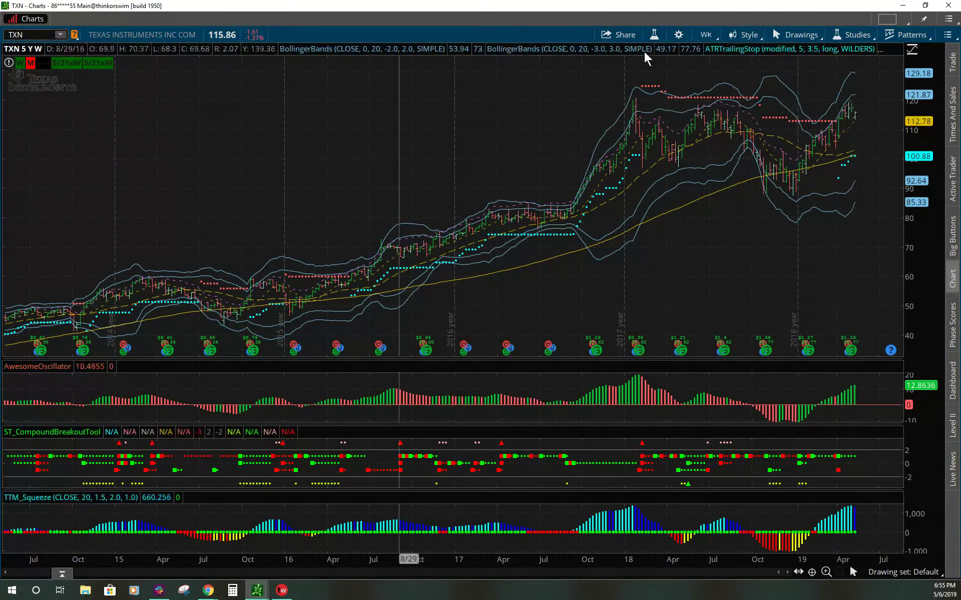
key("d")
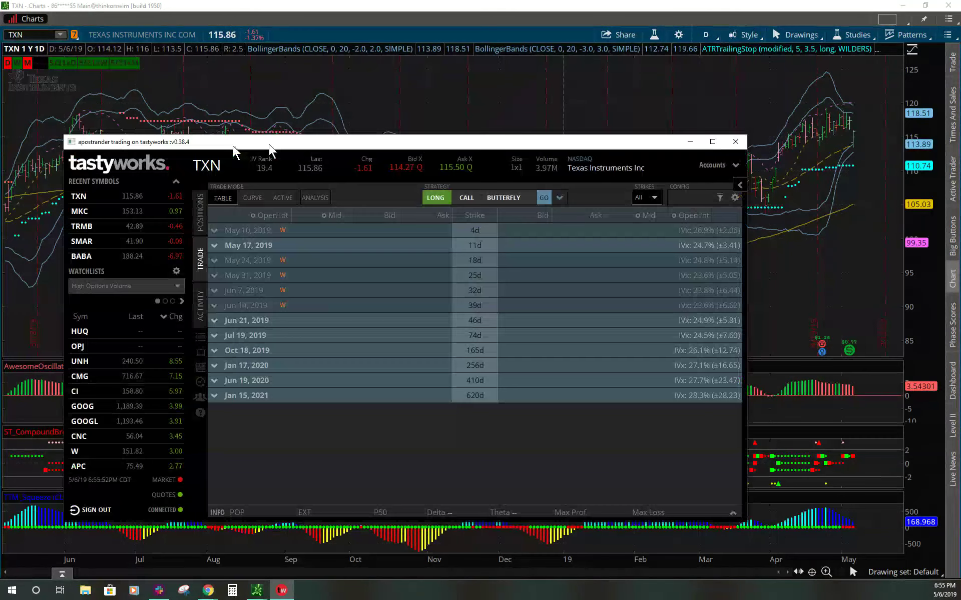
- Stage a TXN May 24 put spread selling the 115 and buying the 112 put, then open Calculator
left_click_drag(269, 146, 229, 116)
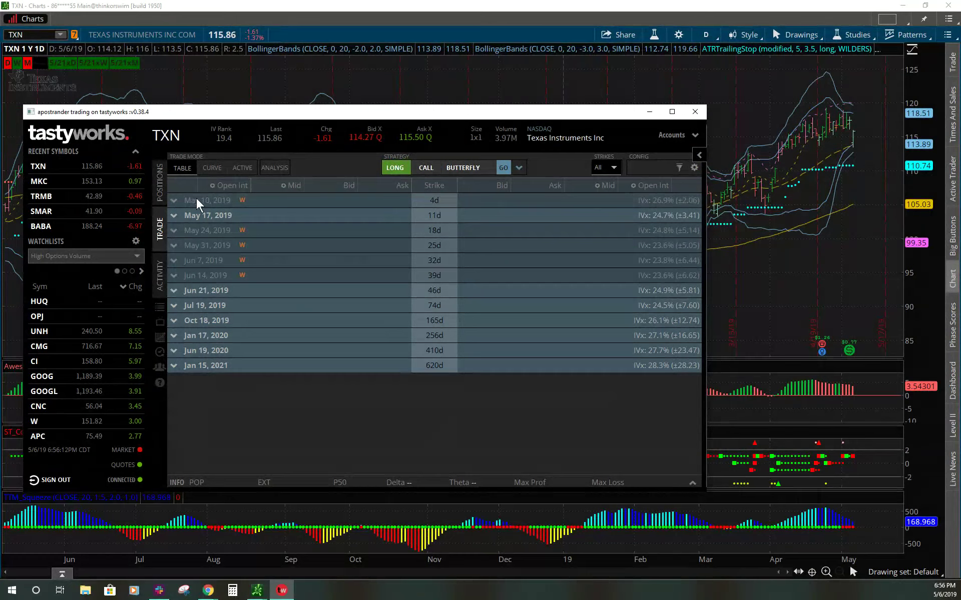
scroll(210, 200, "down", 1)
left_click(223, 202)
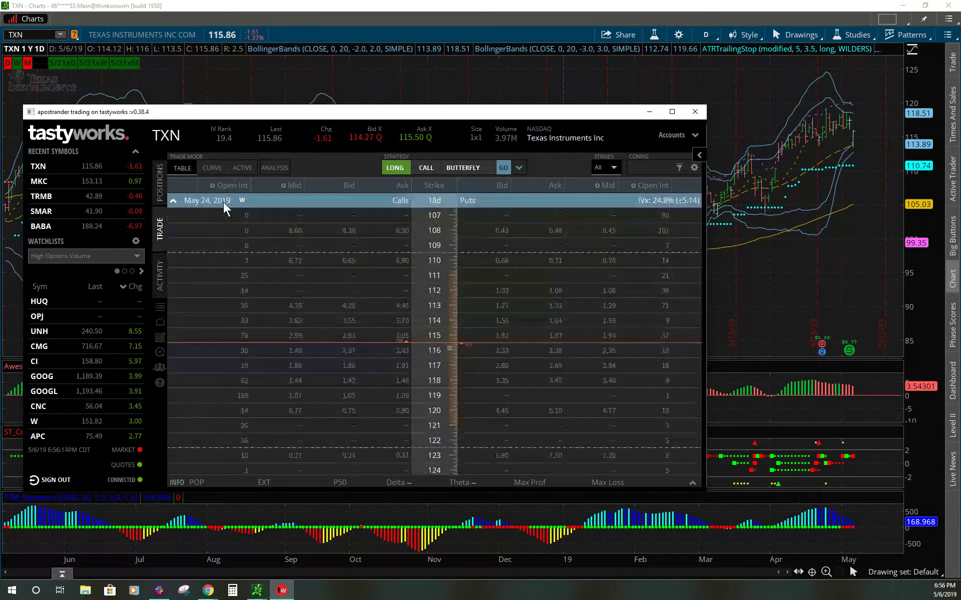
left_click(497, 338)
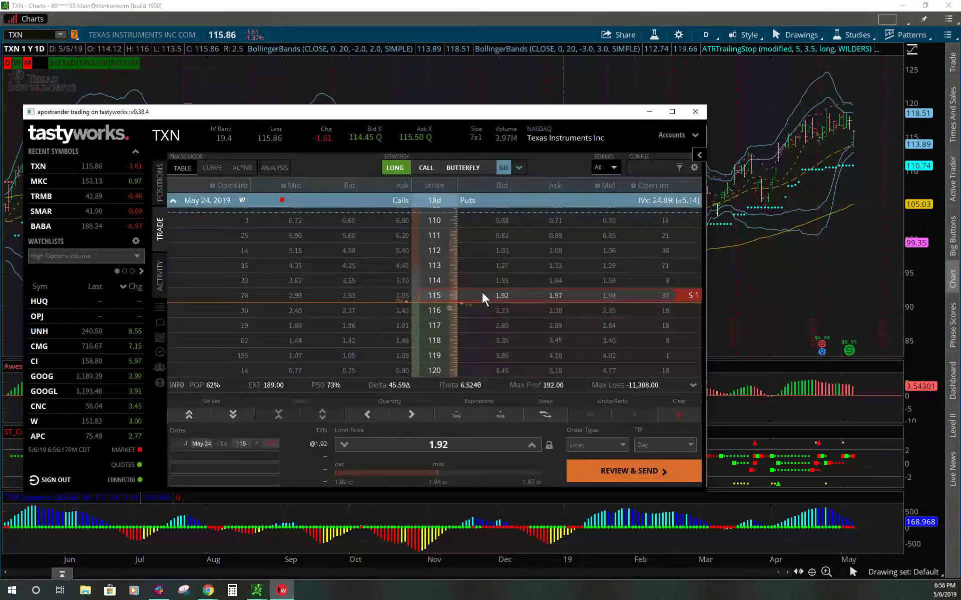
left_click(549, 251)
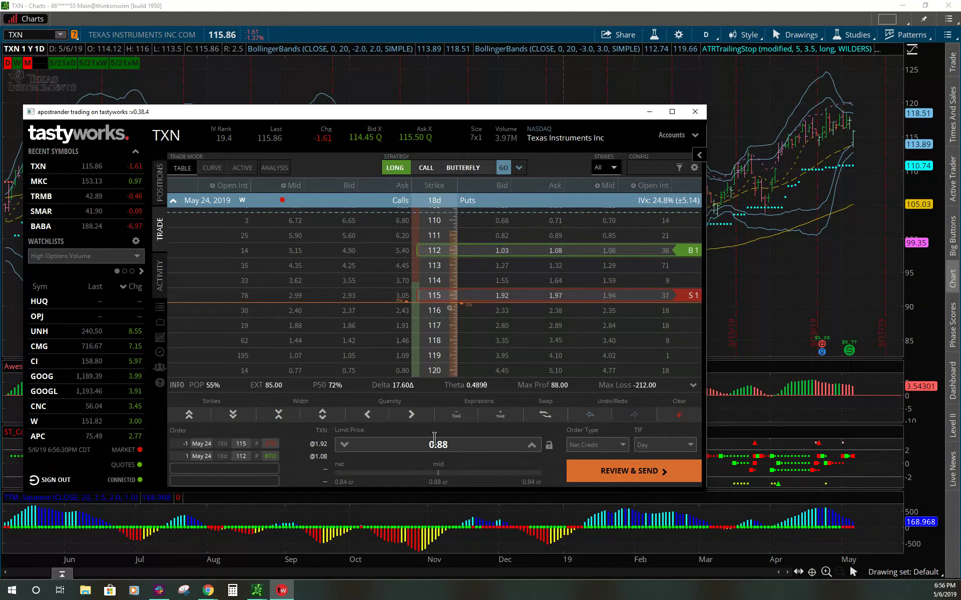
left_click(208, 591)
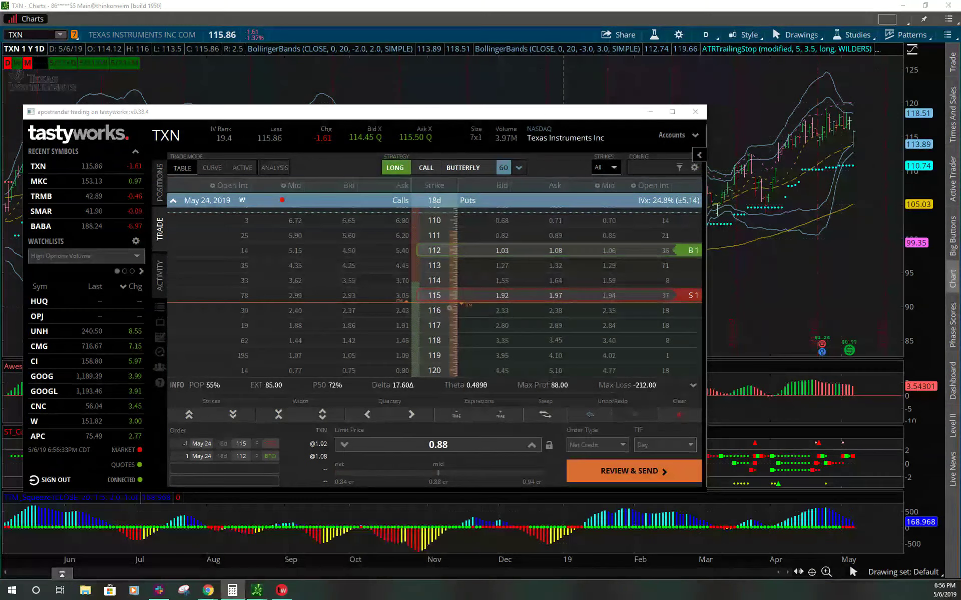
left_click(232, 591)
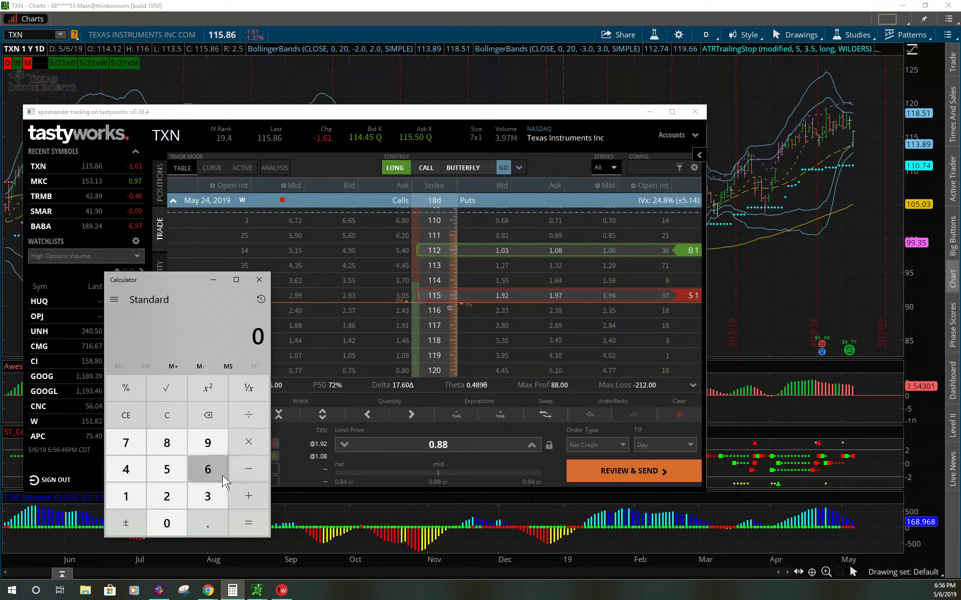
- Compute 3 − 0.88 = 2.12 in Calculator, then minimize it
type("3")
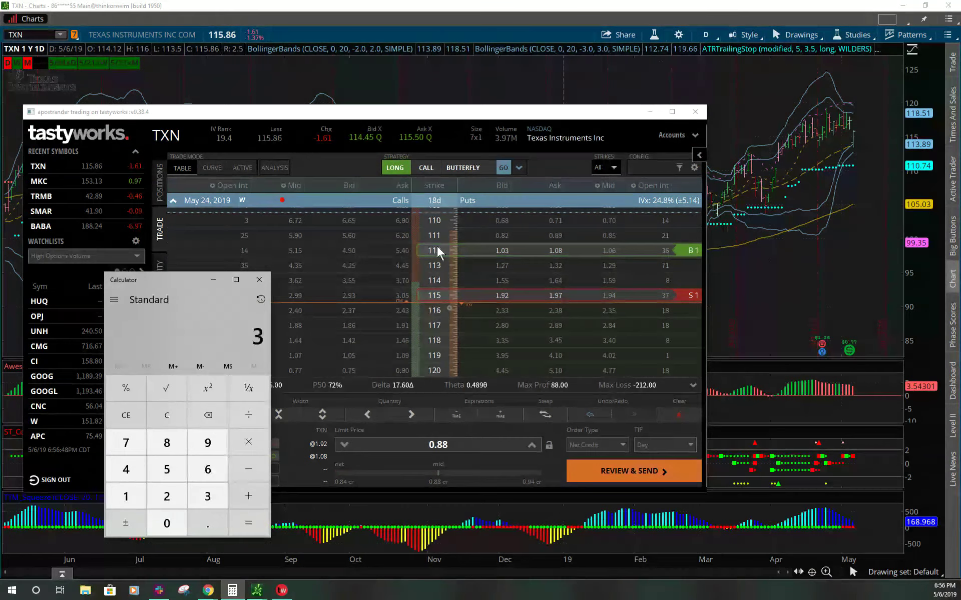
key("minus")
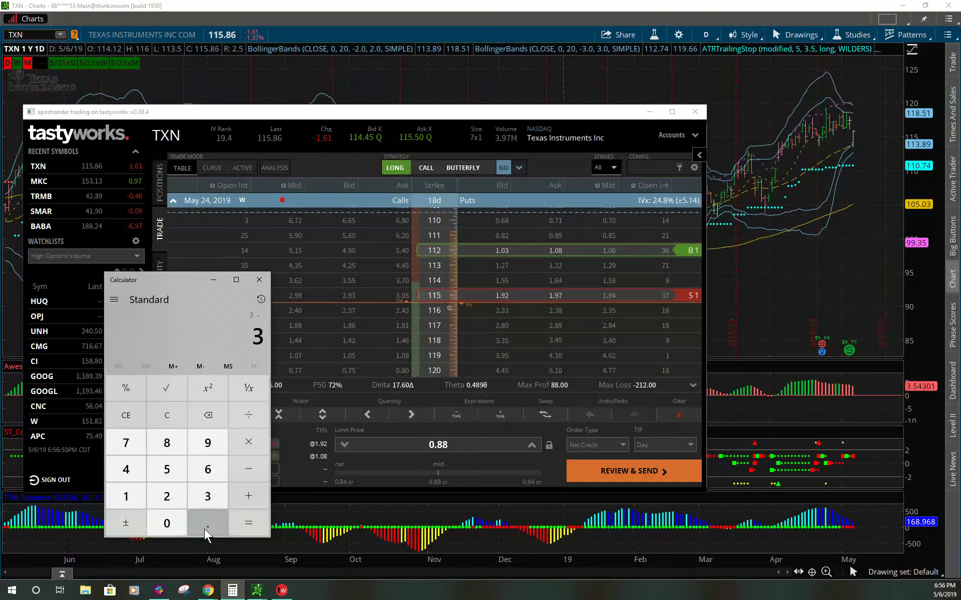
type("0.88")
key("Return")
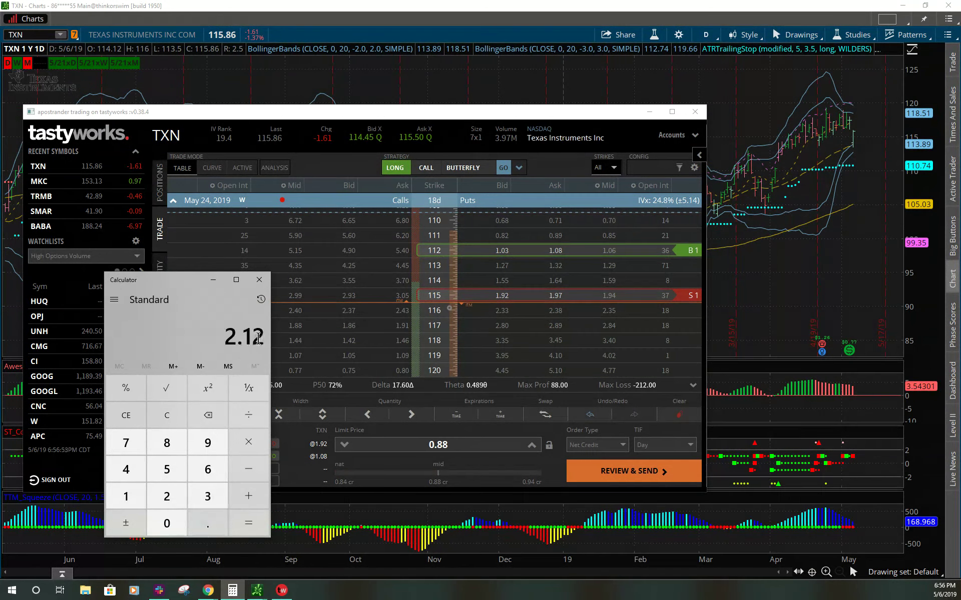
left_click(212, 280)
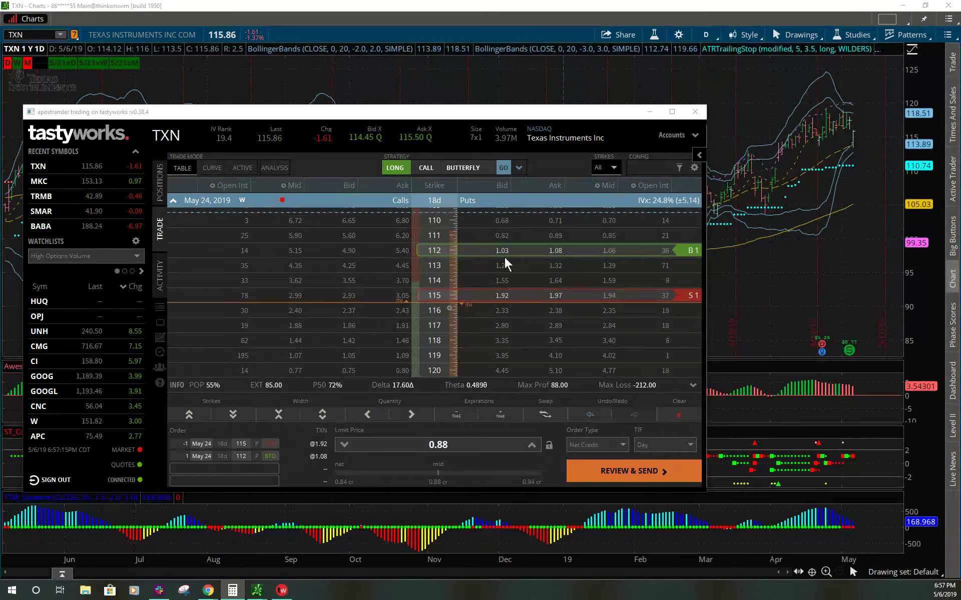
left_click(792, 183)
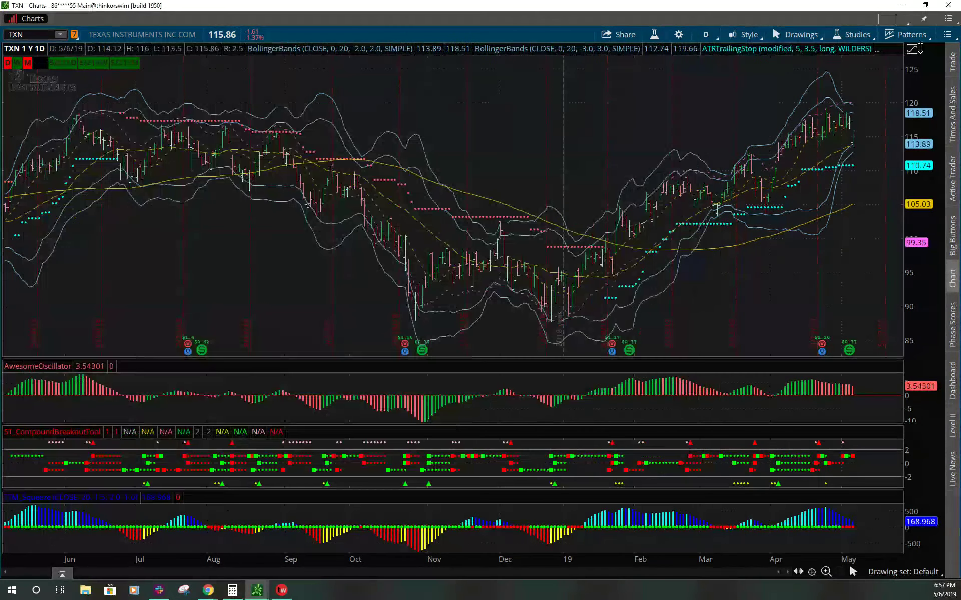
key("alt+Tab")
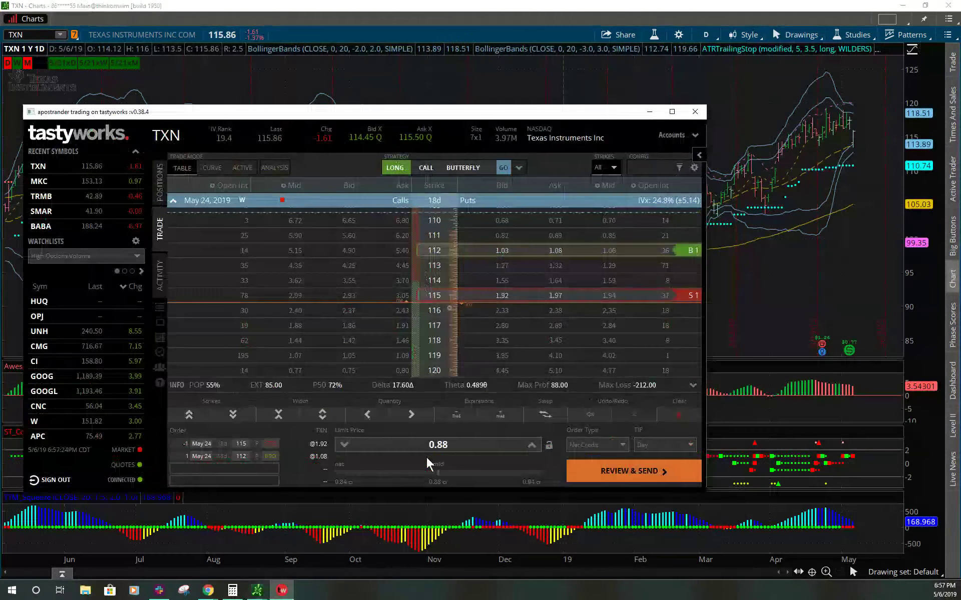
left_click(841, 125)
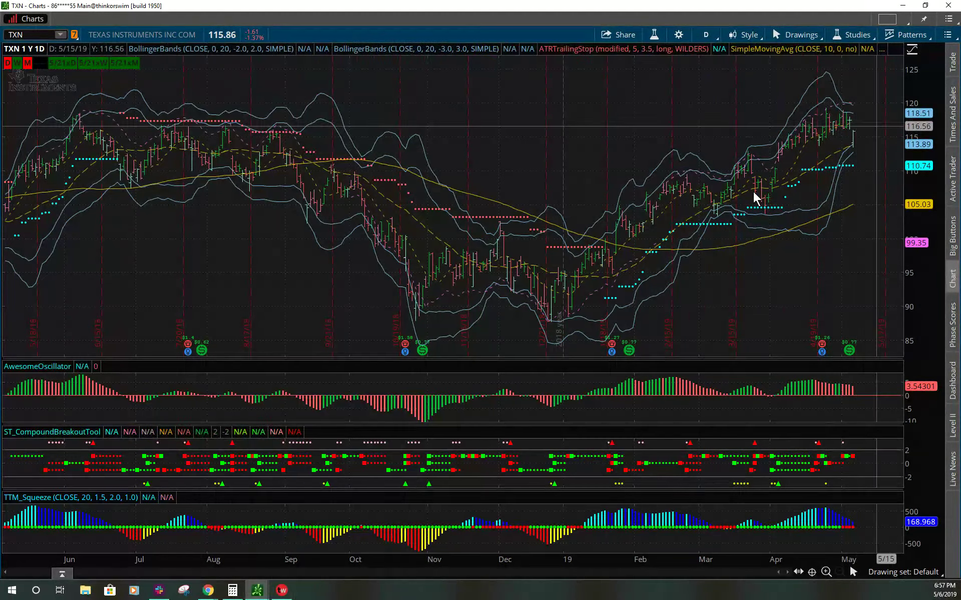
left_click(286, 595)
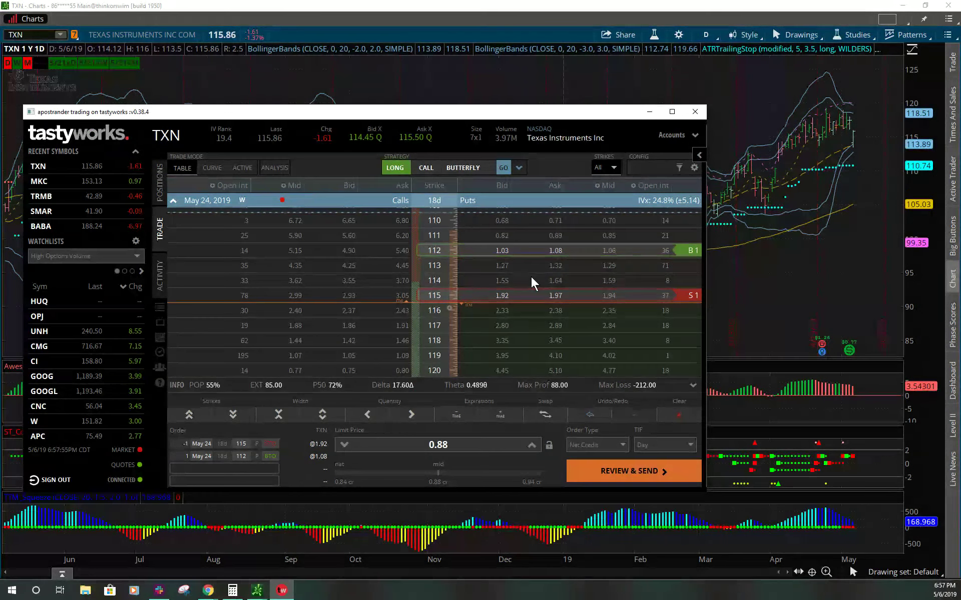
- Move tastyworks aside and show the TXN chart on 20 Y : M monthly bars
left_click_drag(531, 111, 0, 124)
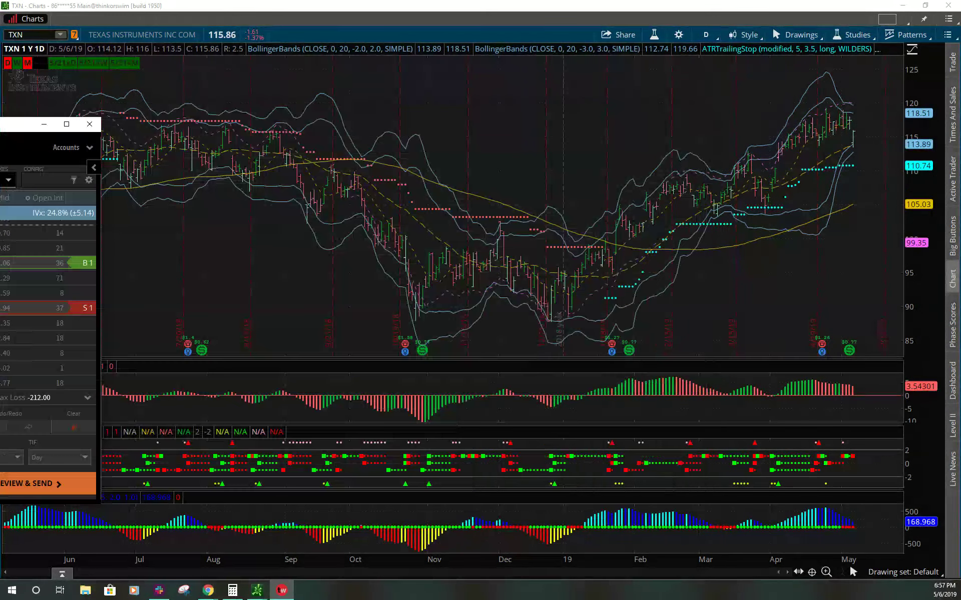
left_click(732, 36)
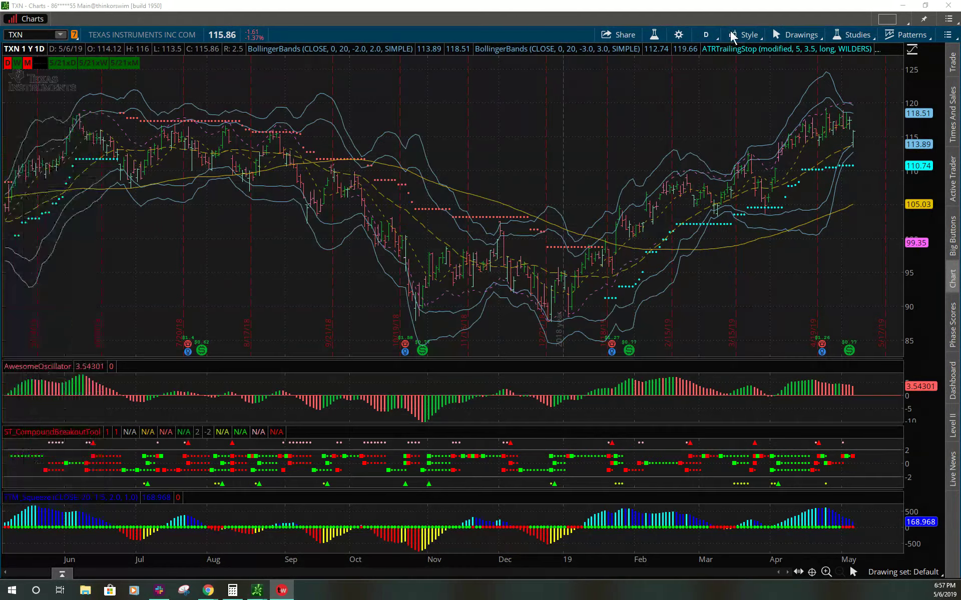
left_click(706, 35)
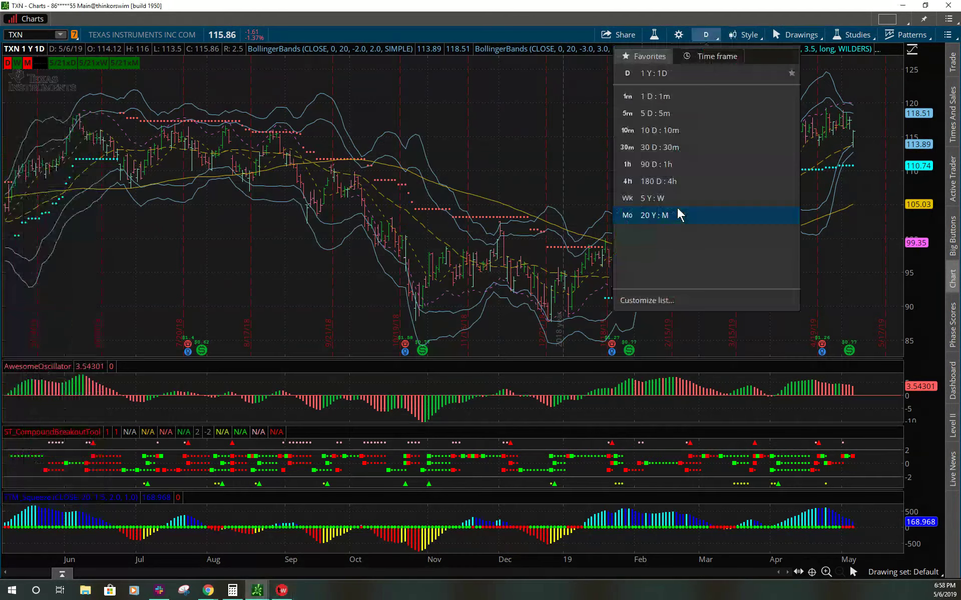
left_click(679, 215)
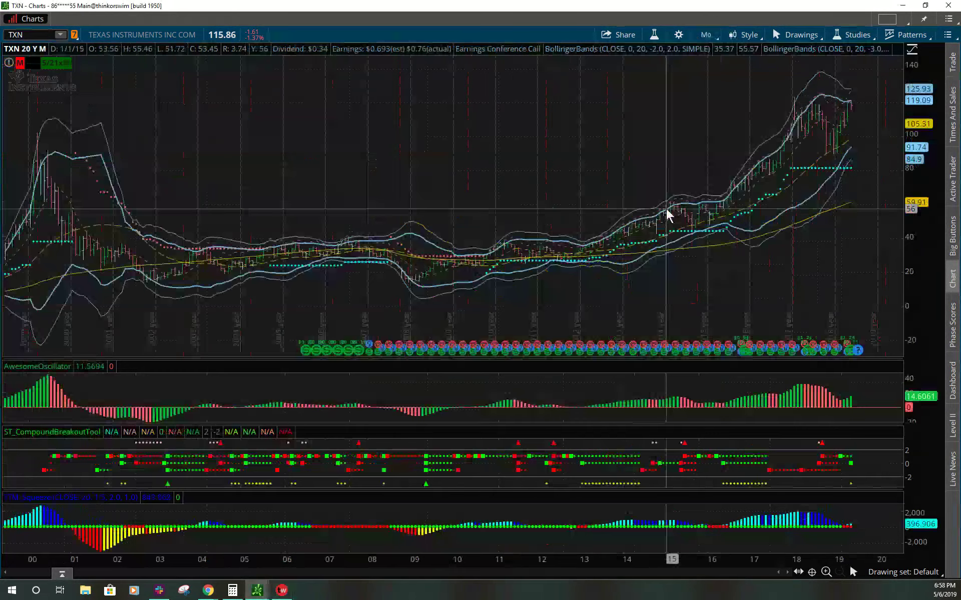
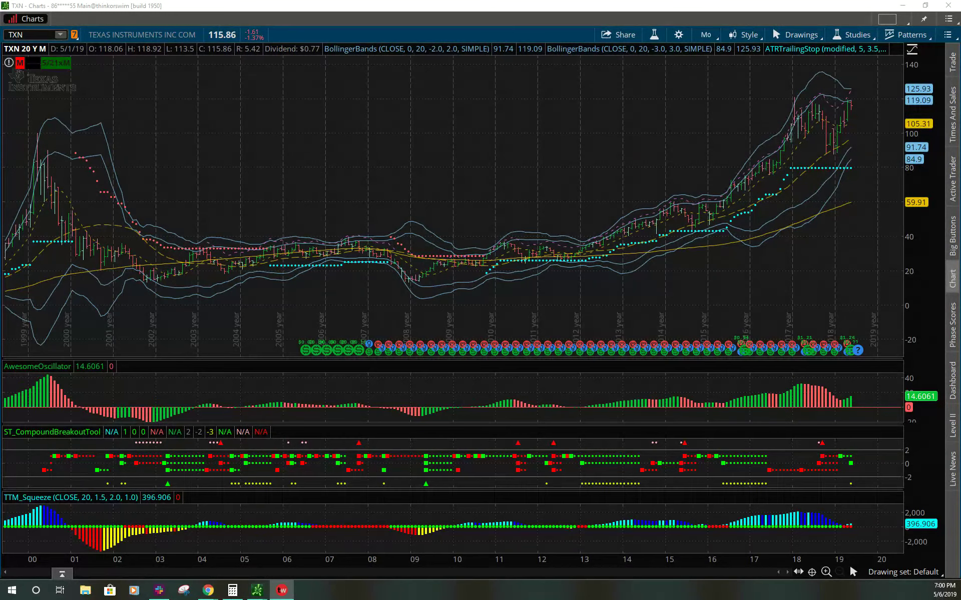
- Bring tastyworks' TXN Jul 19, 2019 option chain in front of the thinkorswim chart
key("alt+Tab")
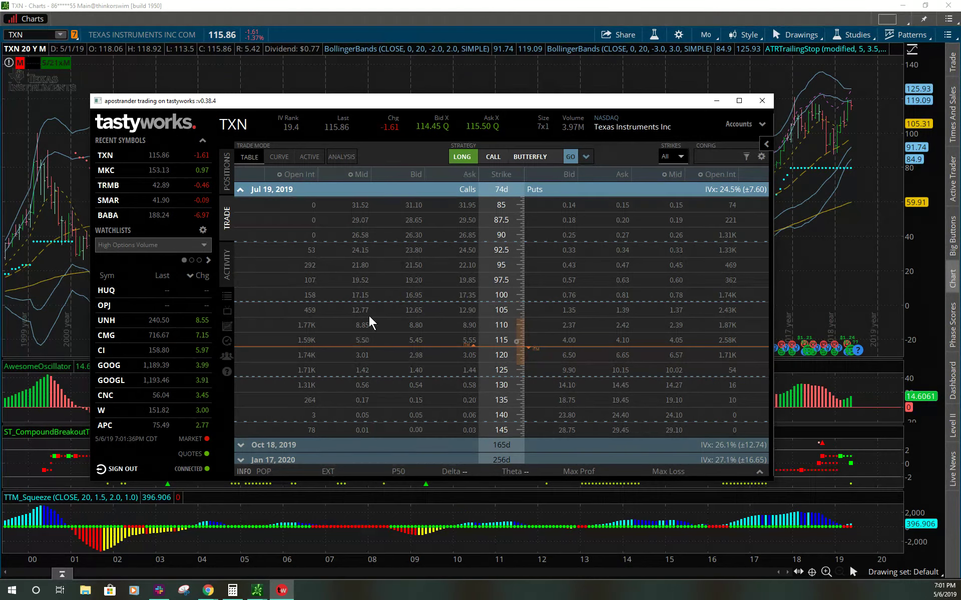
- Show delta instead of open interest in the TXN chain and display the Jan 17, 2020 expiration
left_click(279, 174)
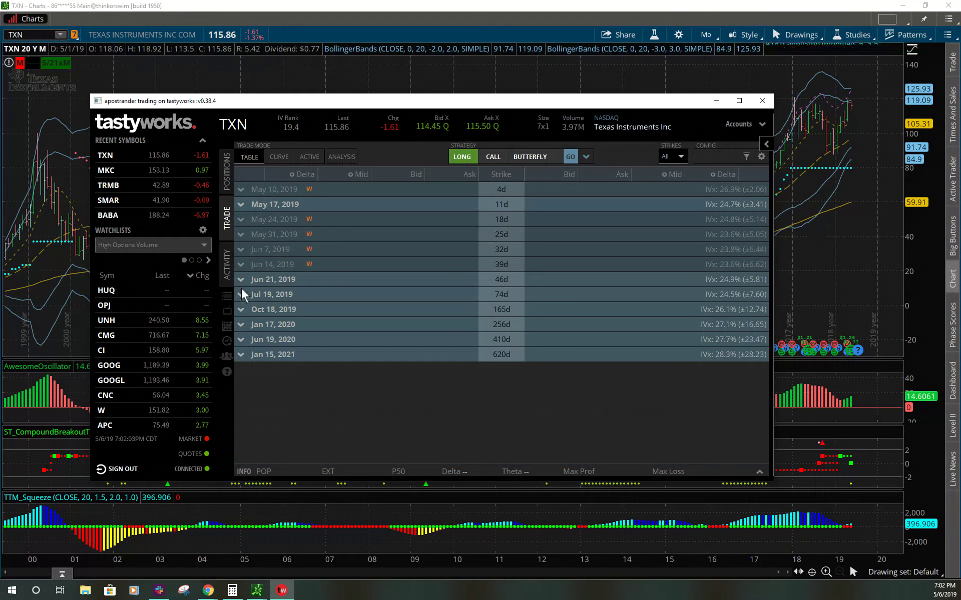
left_click(244, 328)
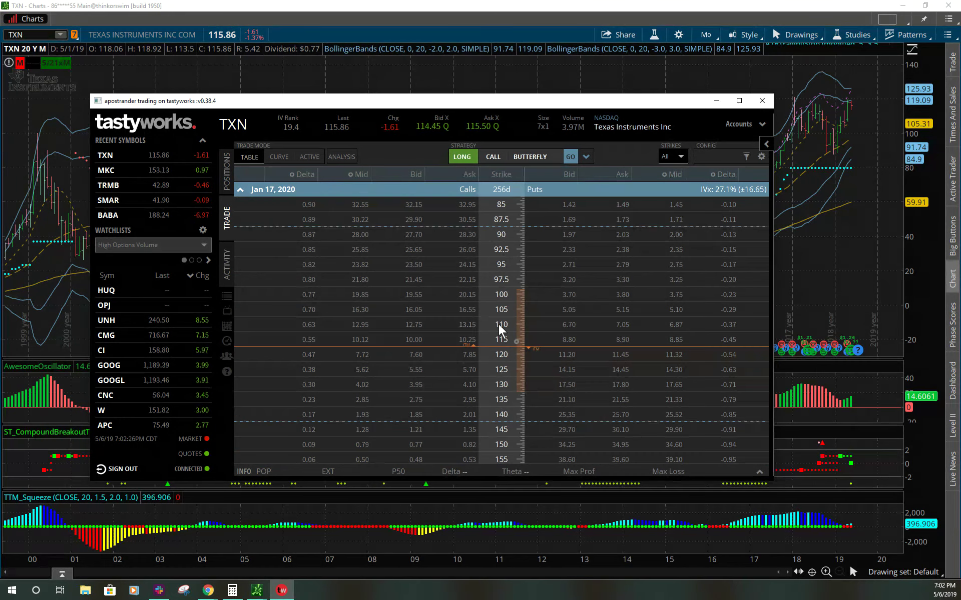
- Switch the Delta column back to Open Int, then return to the thinkorswim monthly chart
left_click(308, 178)
left_click(311, 340)
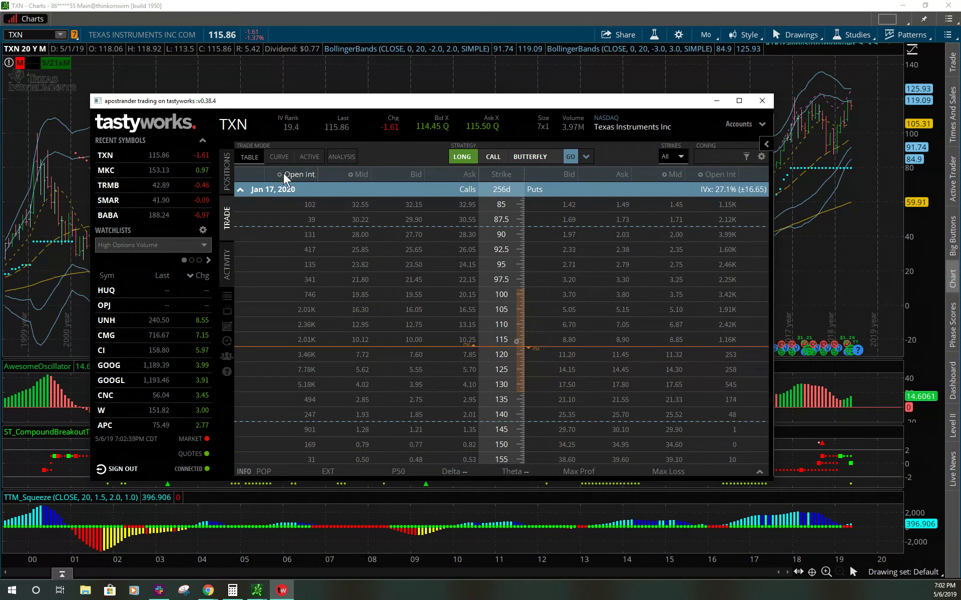
key("alt+Tab")
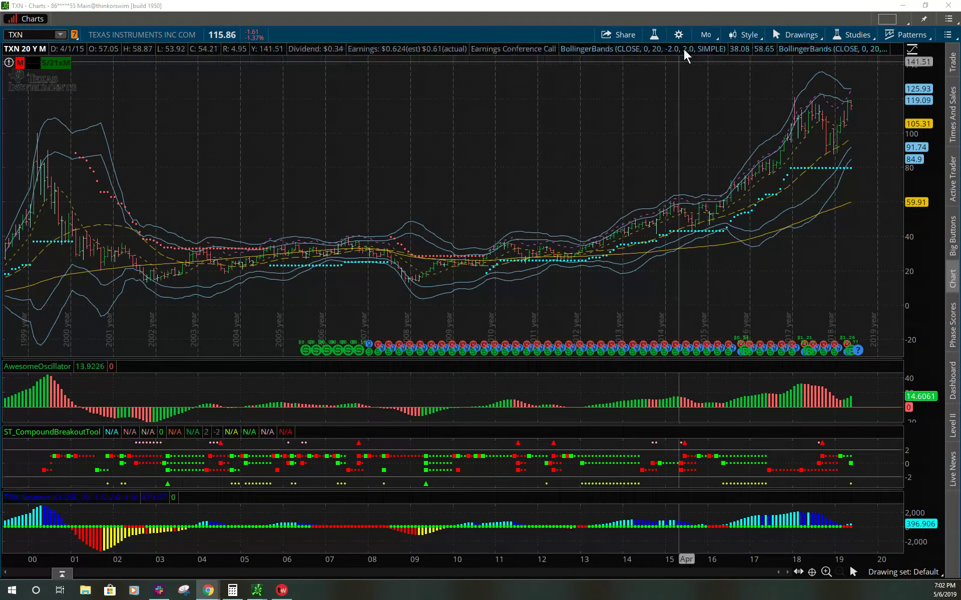
- Set the TXN chart time frame to 1 Y : 1D from Favorites
left_click(705, 34)
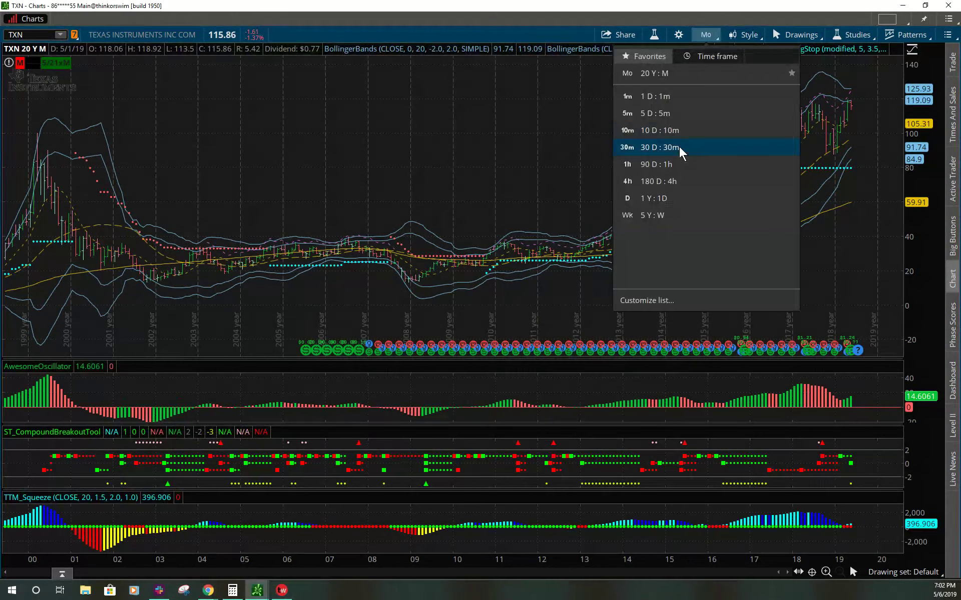
left_click(692, 196)
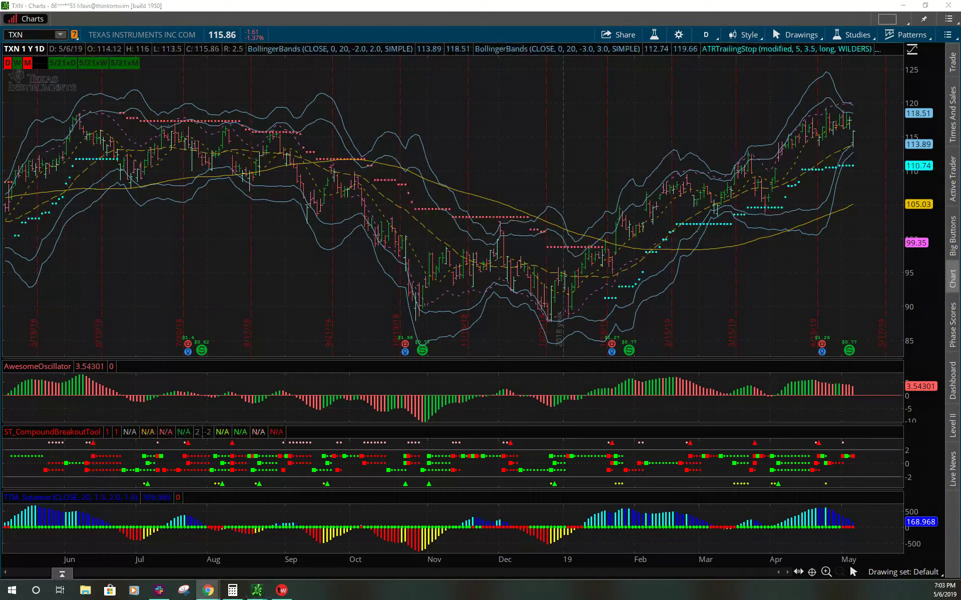
- Bring up the High Confidence Swing Trades webinar page in Chrome, maximize it, and scroll through it
left_click(208, 591)
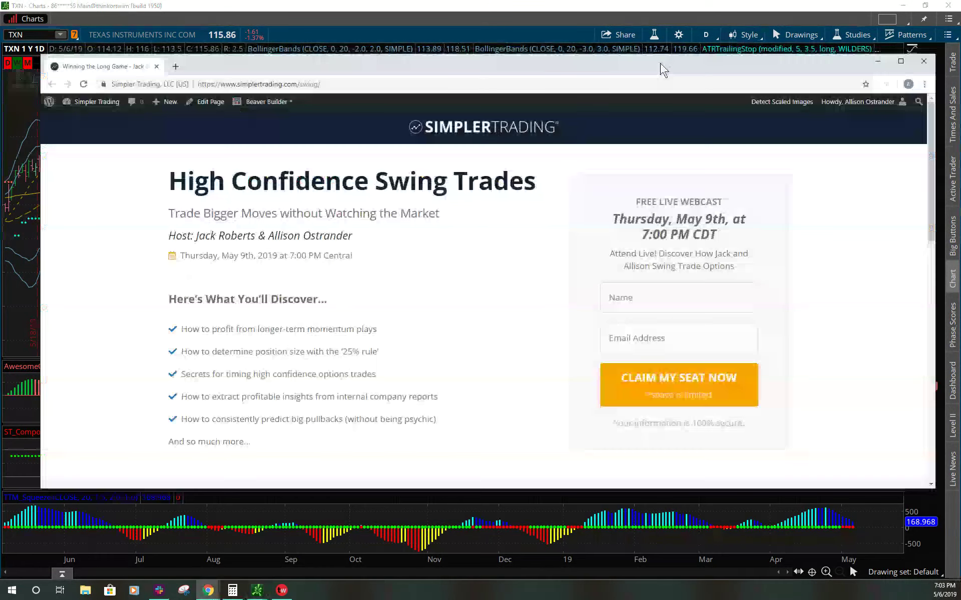
double_click(663, 67)
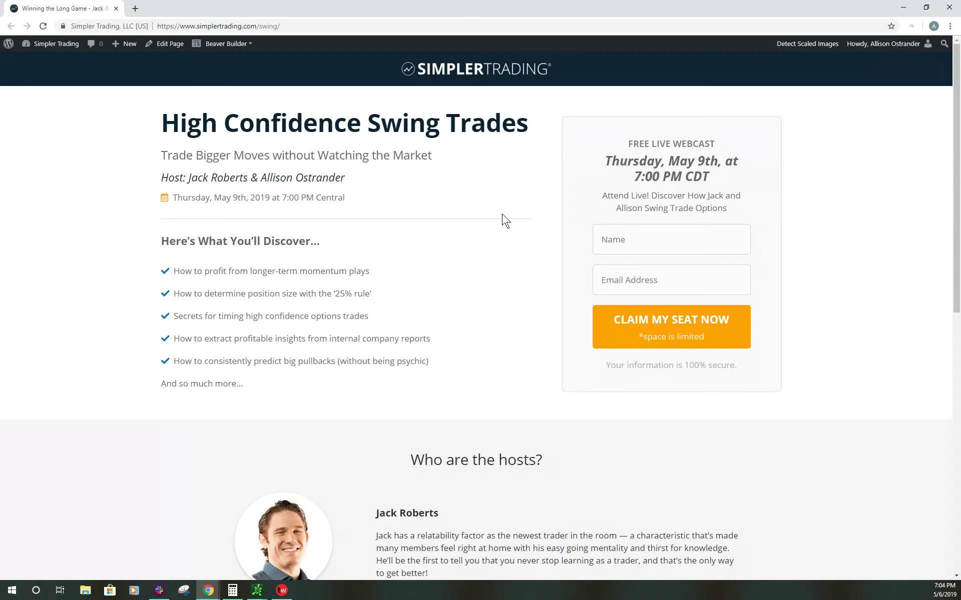
scroll(488, 257, "down", 4)
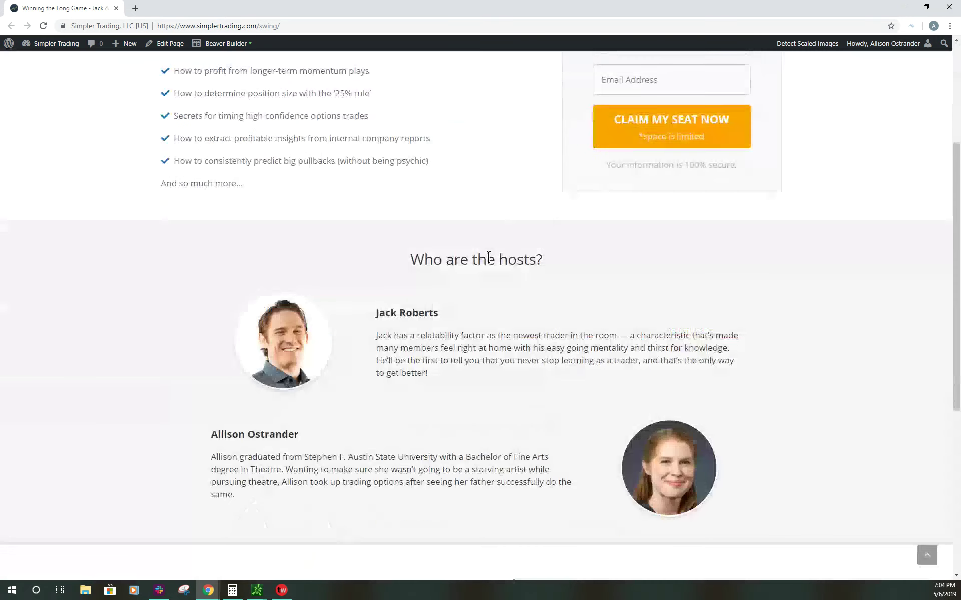
scroll(441, 322, "up", 1)
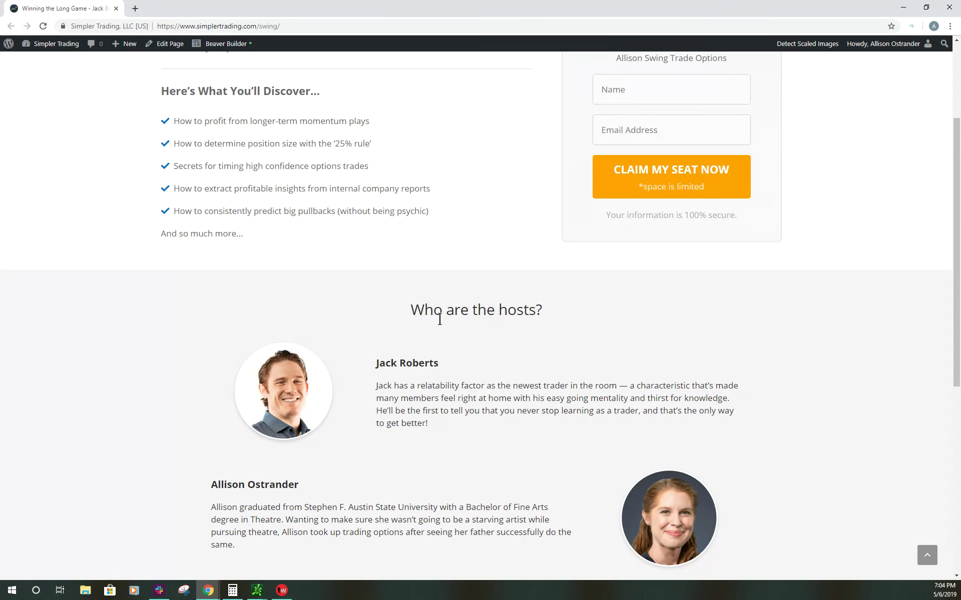
scroll(440, 319, "up", 3)
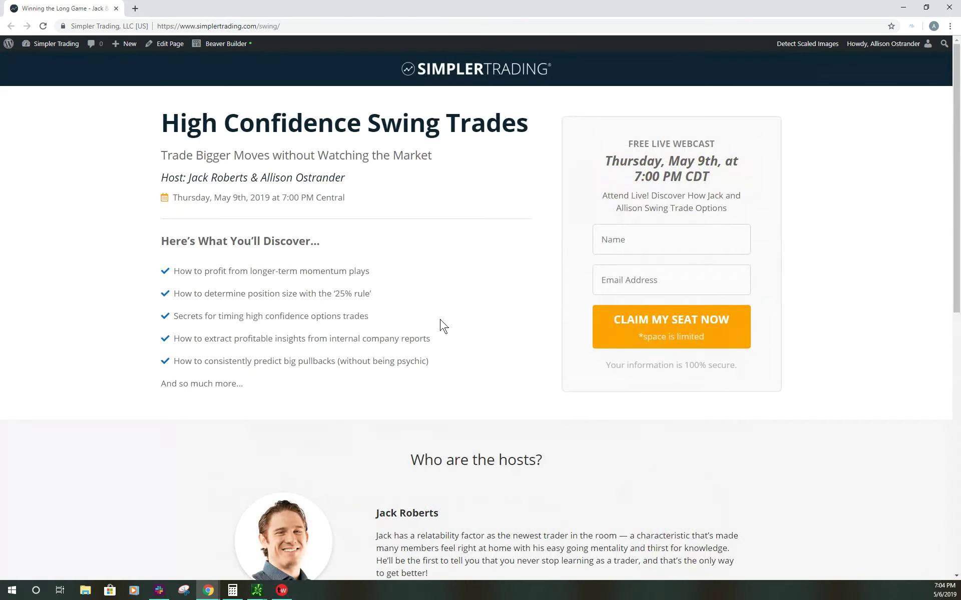
- Select the page's web address, then minimize Chrome to reveal the daily TXN chart
left_click(294, 24)
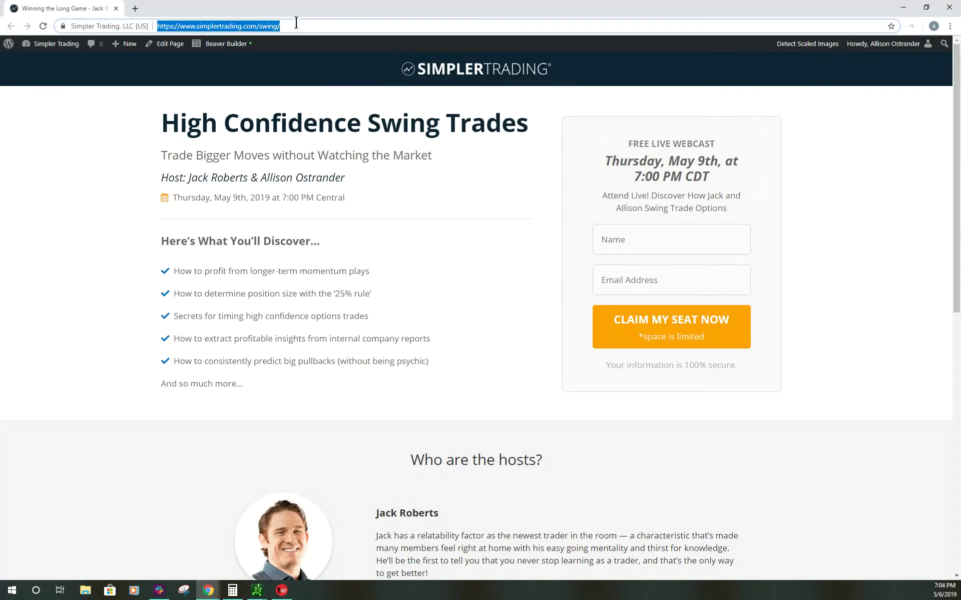
key("super+Down")
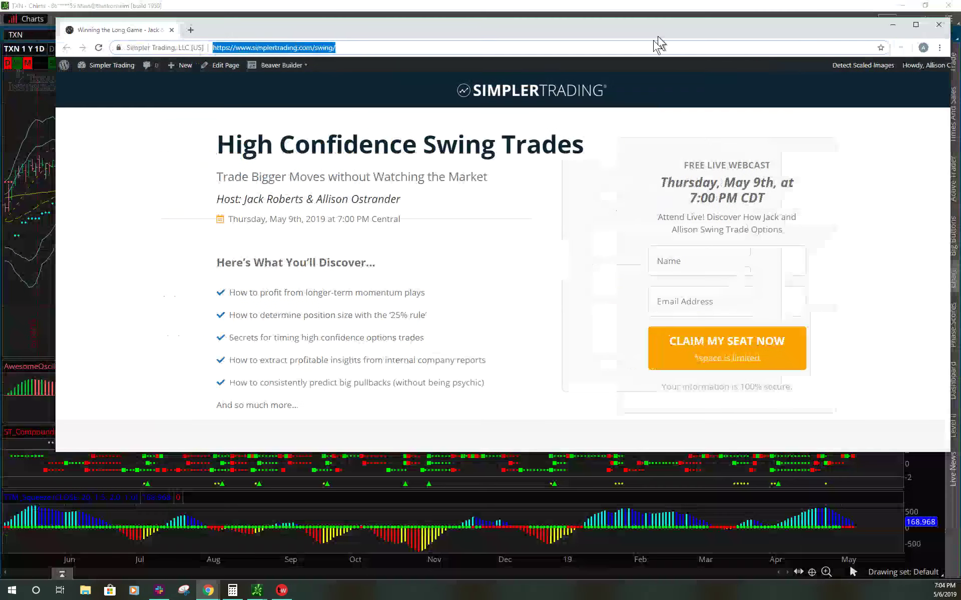
key("super+Down")
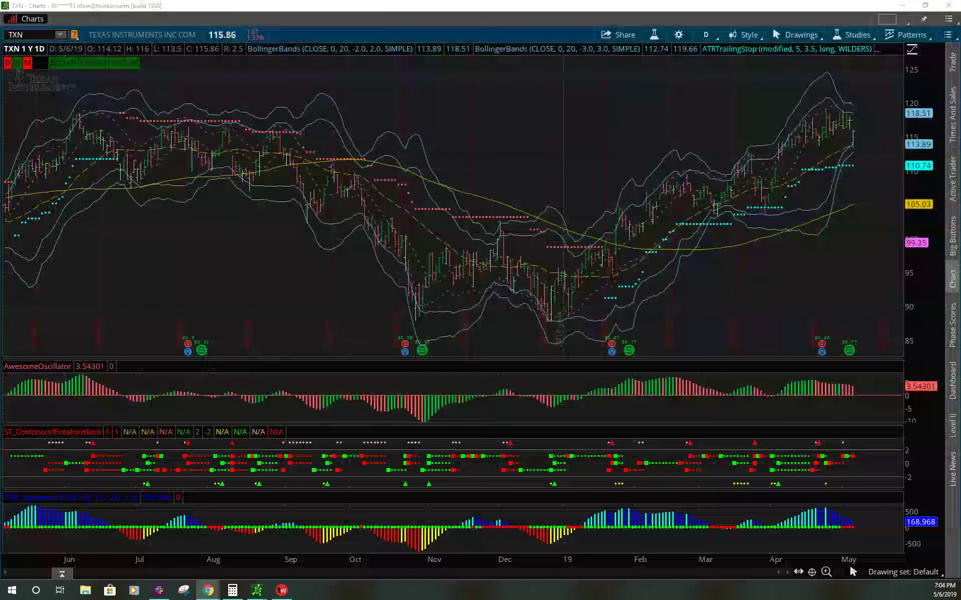